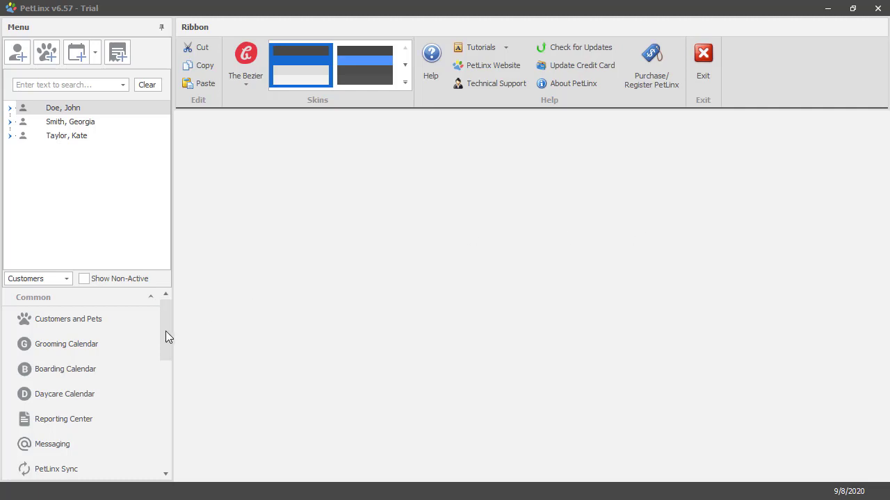
# In the daycare system options, set the default session type to Full Day and review the pet type restriction choices, keeping Dog.
pyautogui.moveTo(165, 324); pyautogui.dragTo(155, 372)
pyautogui.click(92, 374)
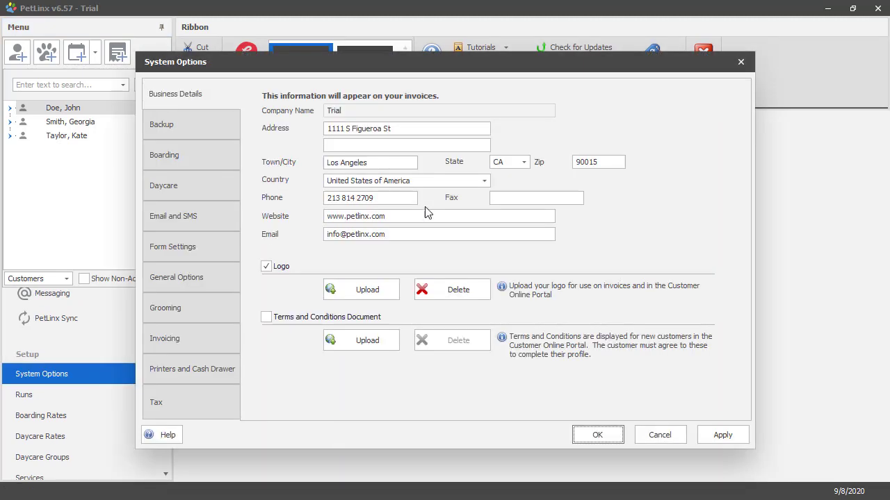
pyautogui.click(187, 184)
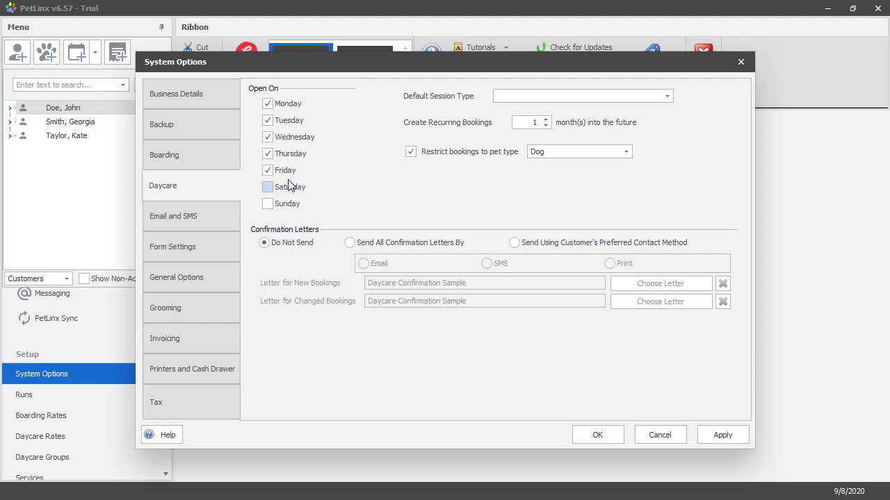
pyautogui.click(669, 96)
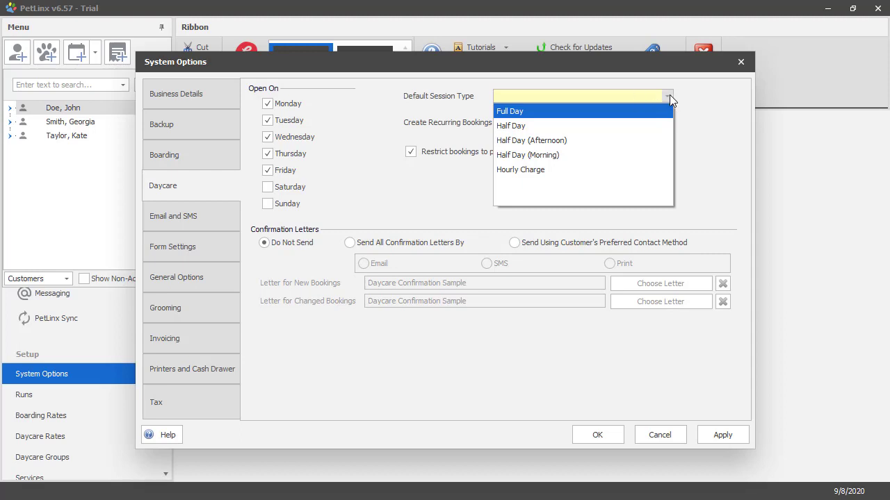
pyautogui.click(567, 113)
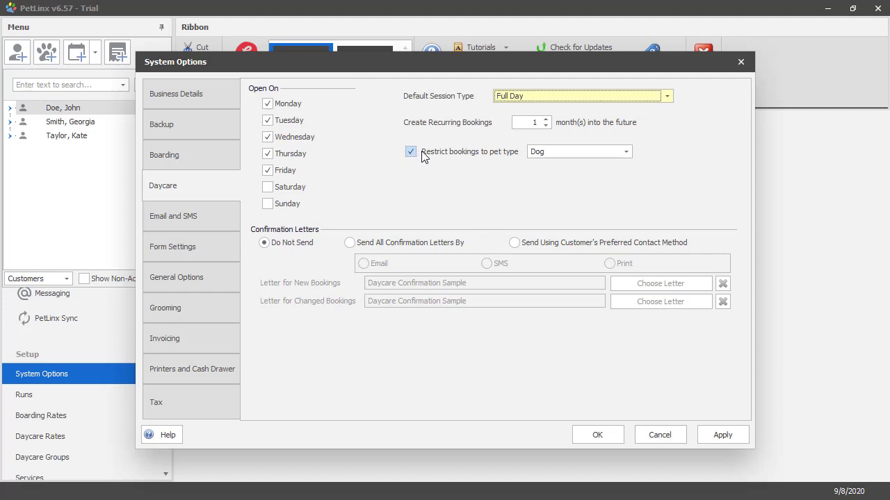
pyautogui.click(627, 153)
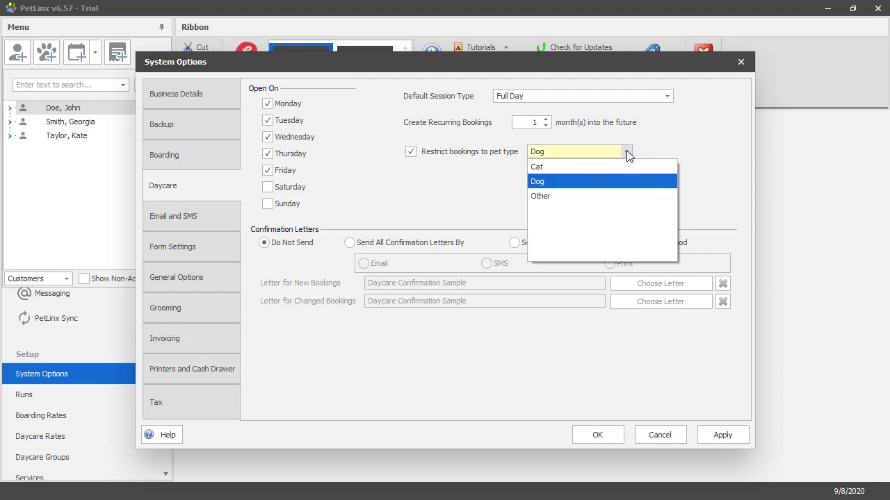
pyautogui.click(627, 153)
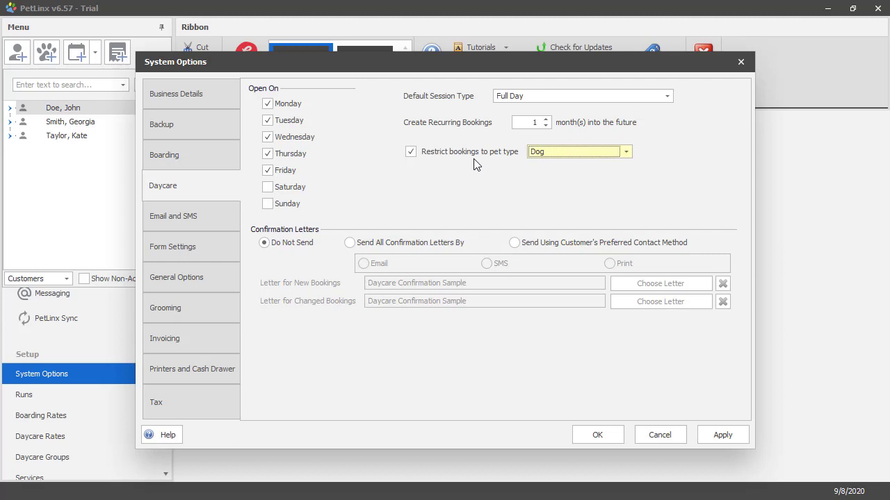
# Try sending daycare confirmation letters by email, by SMS, and using the customer's preferred contact method.
pyautogui.click(350, 242)
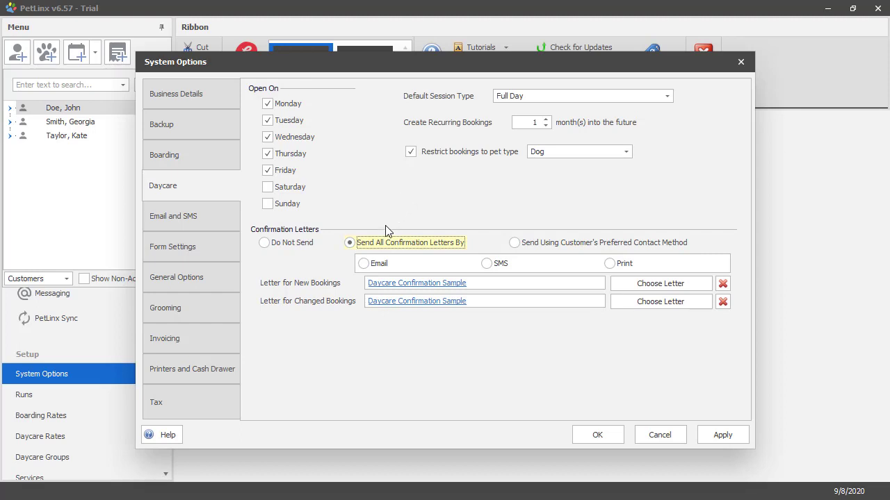
pyautogui.click(364, 263)
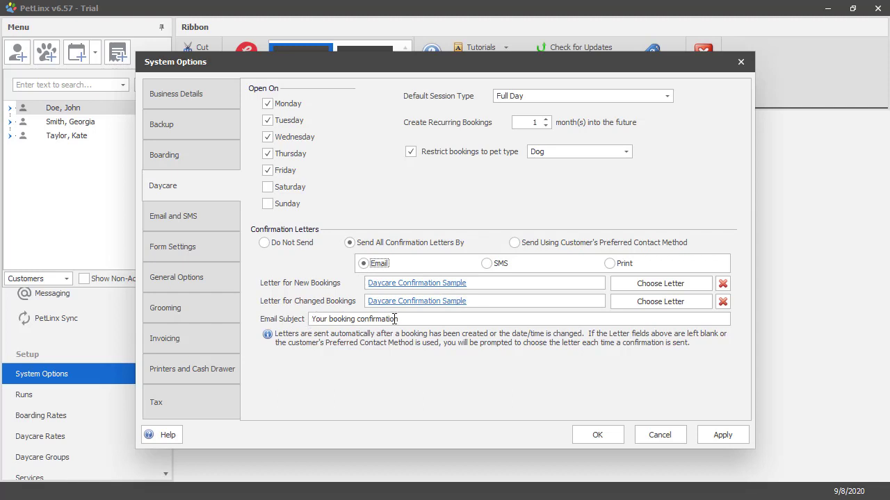
pyautogui.click(489, 264)
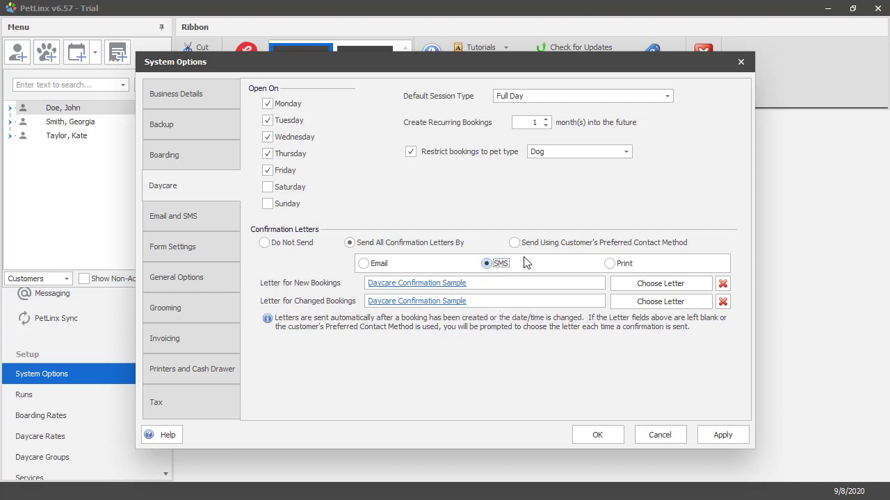
pyautogui.click(514, 243)
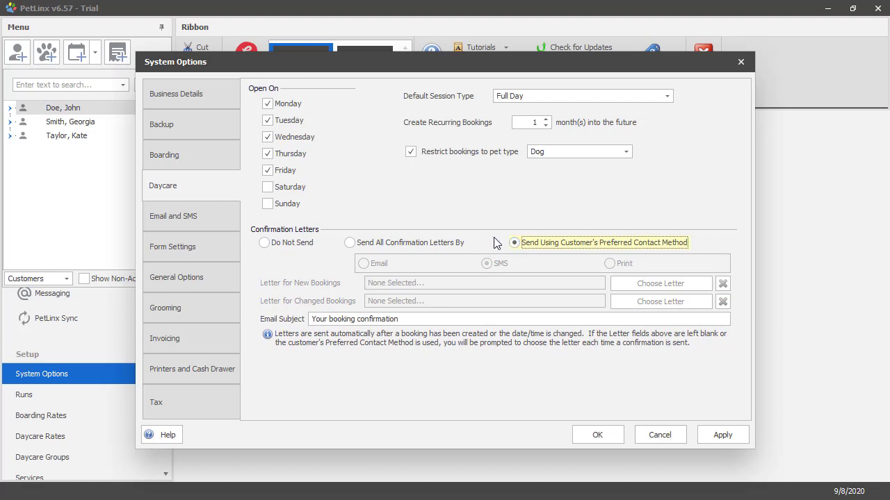
# Set the daycare confirmation letters to Do Not Send and save the system options.
pyautogui.click(265, 243)
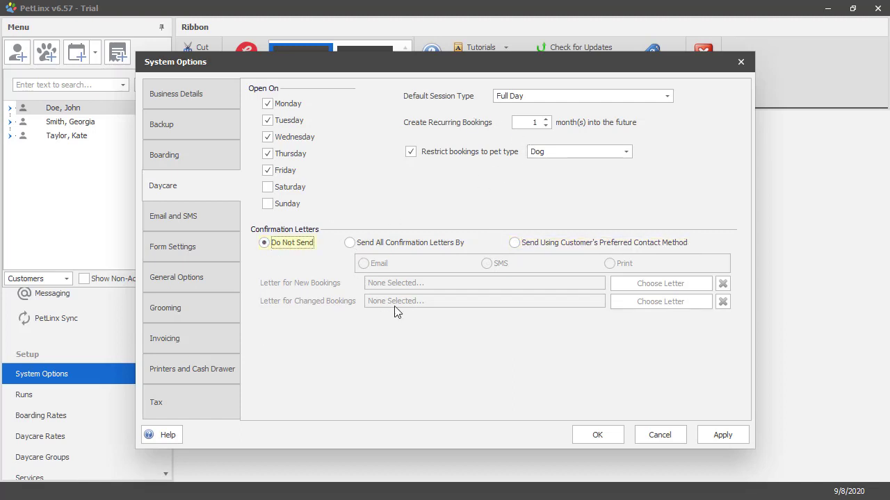
pyautogui.click(598, 435)
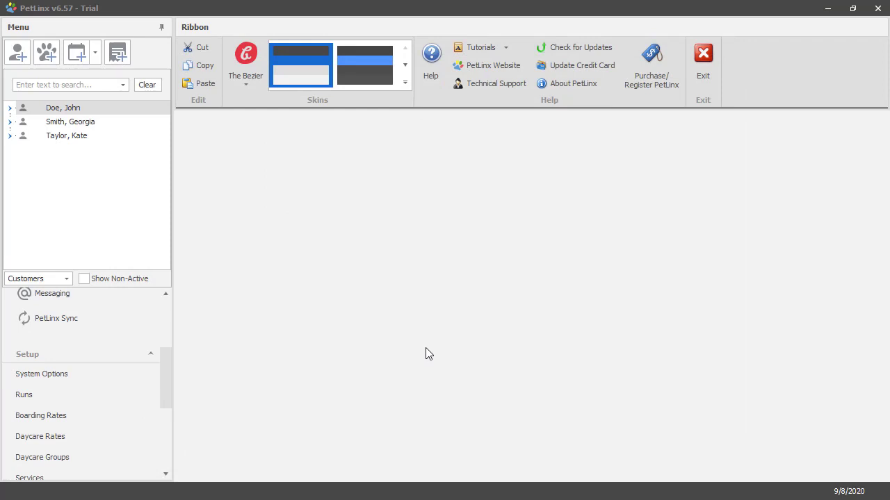
# Rename the daycare group Group 1 as Room 1, set its maximum pets to 20, and save it.
pyautogui.click(44, 457)
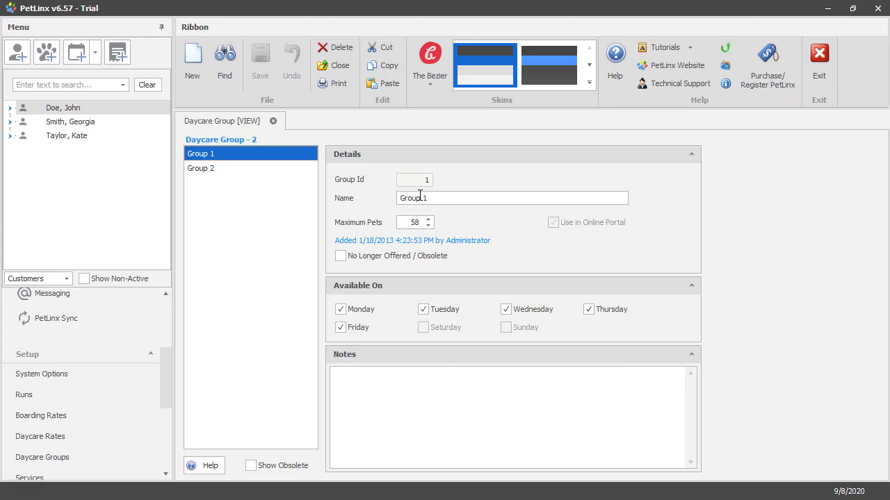
pyautogui.doubleClick(420, 197)
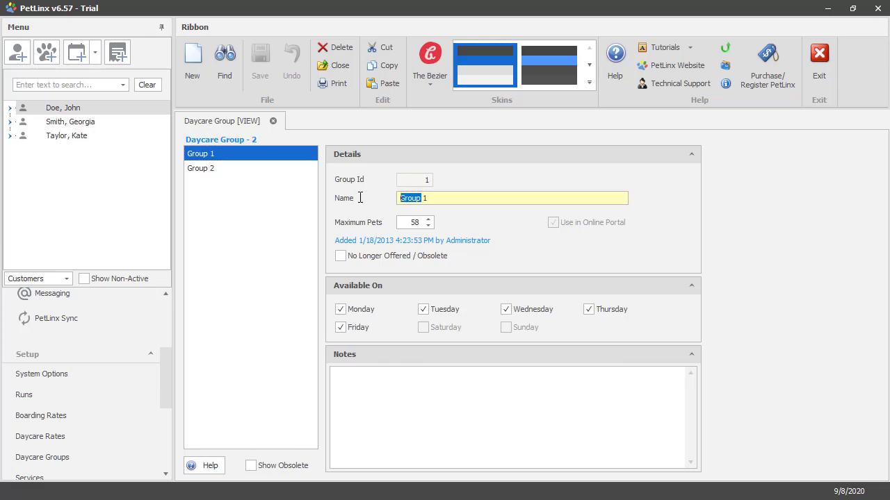
pyautogui.write('Roo')
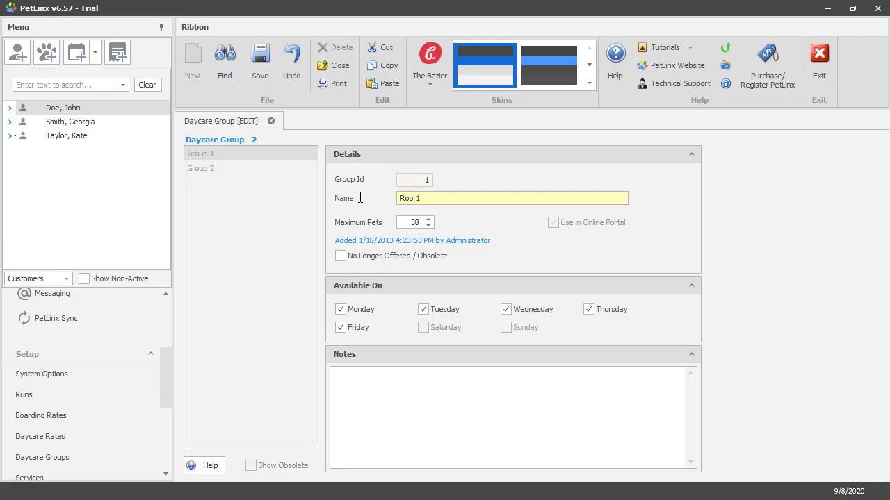
pyautogui.write('m')
pyautogui.click(411, 223)
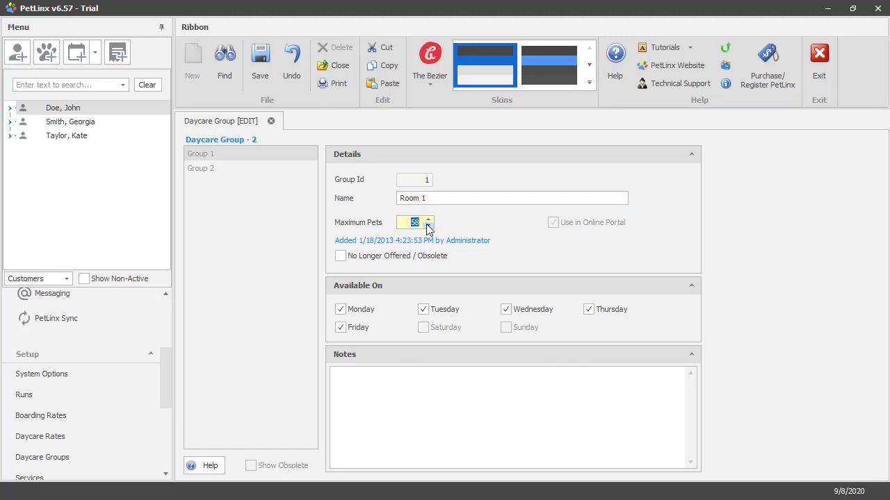
pyautogui.write('20')
pyautogui.click(262, 72)
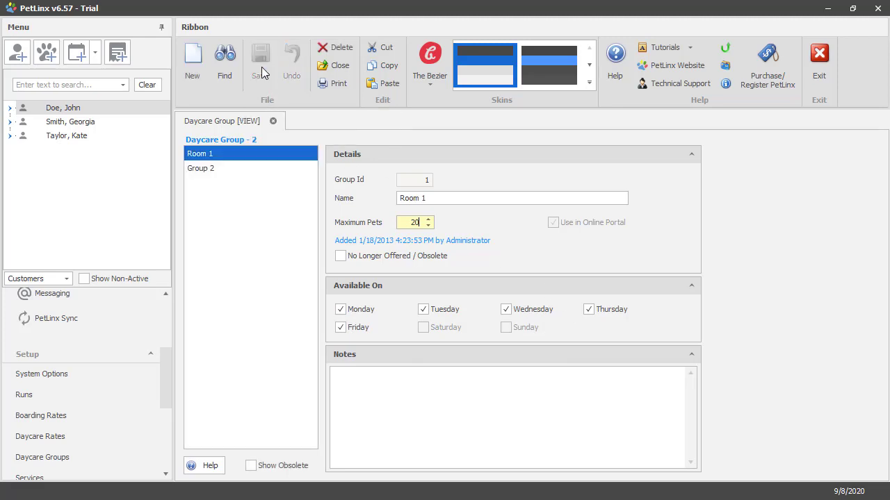
# Rename the daycare group Group 2 as Room 2, set its maximum pets to 15, and save it.
pyautogui.click(213, 171)
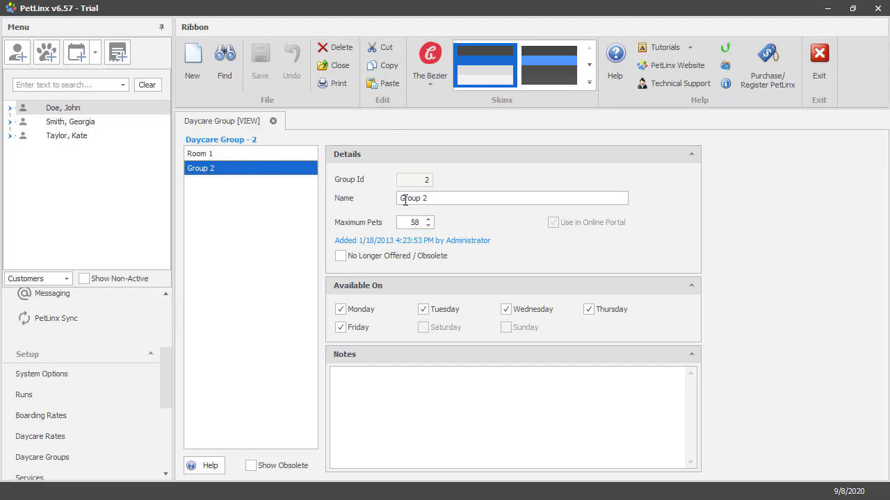
pyautogui.click(421, 198)
pyautogui.hotkey('shift', 'Home')
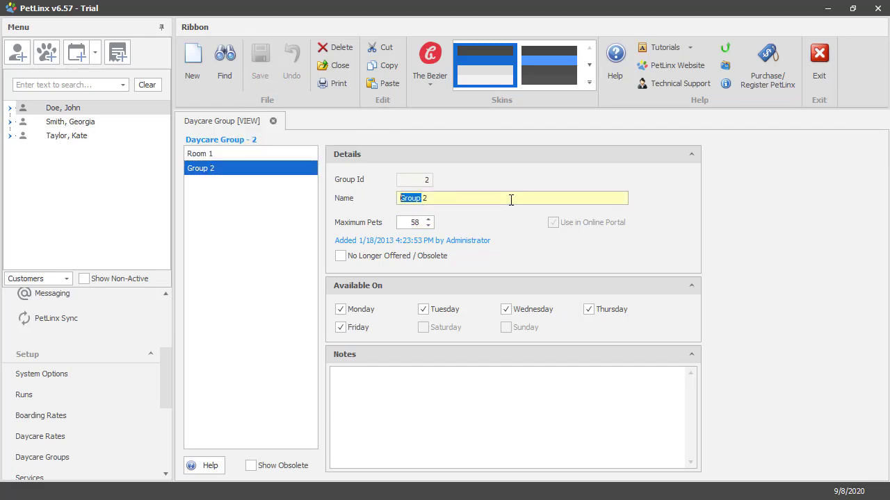
pyautogui.write('Room')
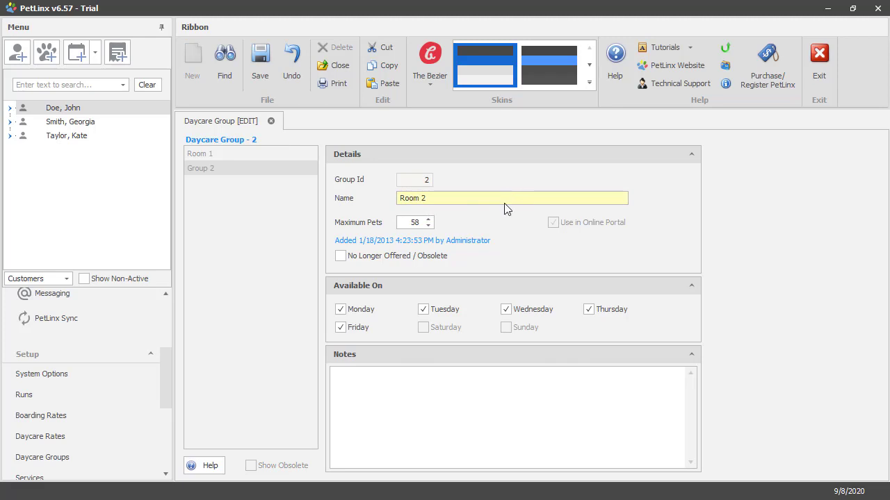
pyautogui.click(412, 223)
pyautogui.write('15')
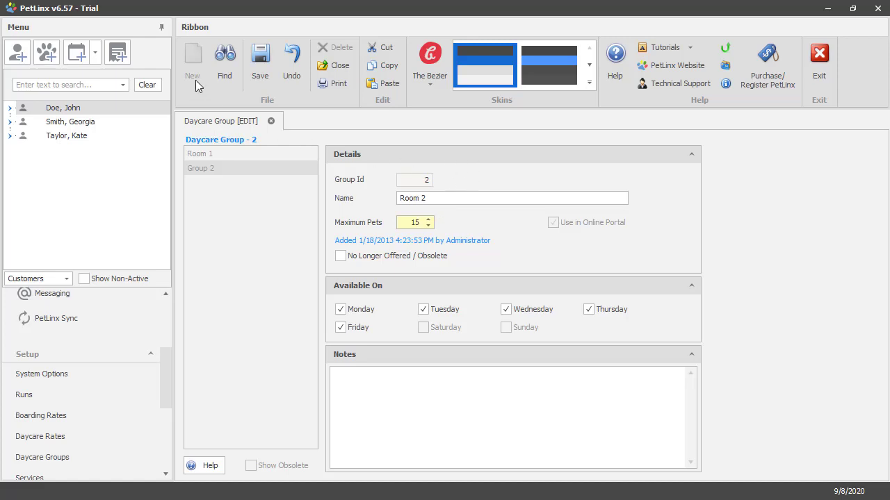
pyautogui.click(257, 65)
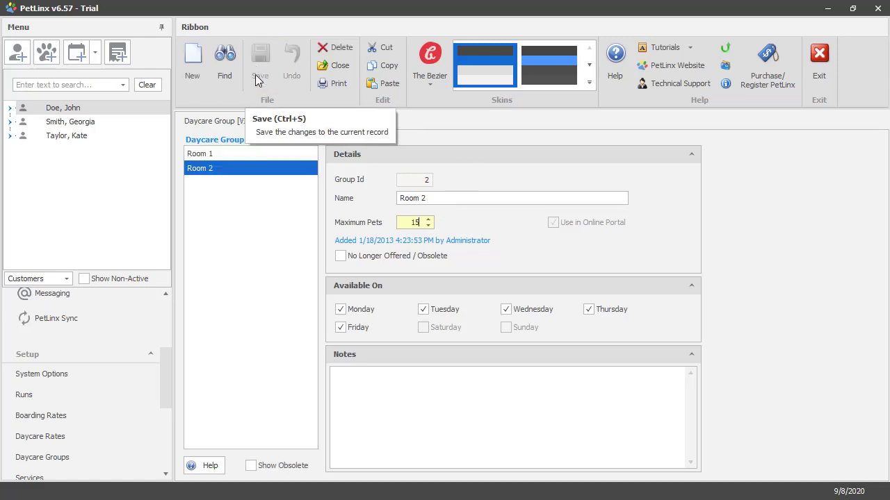
# Examine the available spaces for both rooms in the daycare calendar's day view, then close the calendar.
pyautogui.moveTo(166, 381); pyautogui.dragTo(167, 319)
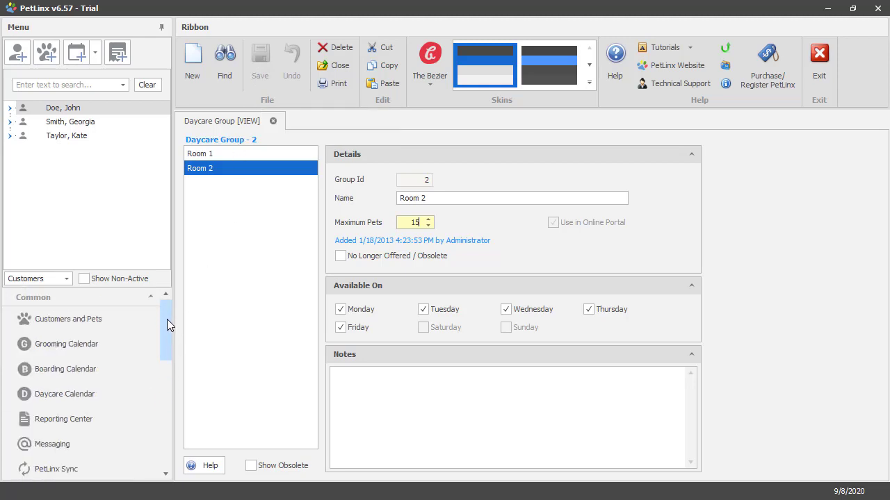
pyautogui.click(61, 395)
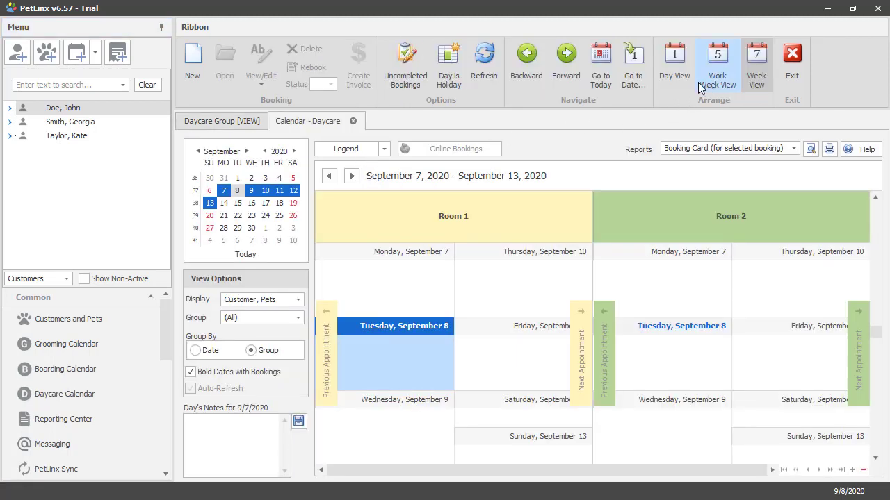
pyautogui.click(678, 75)
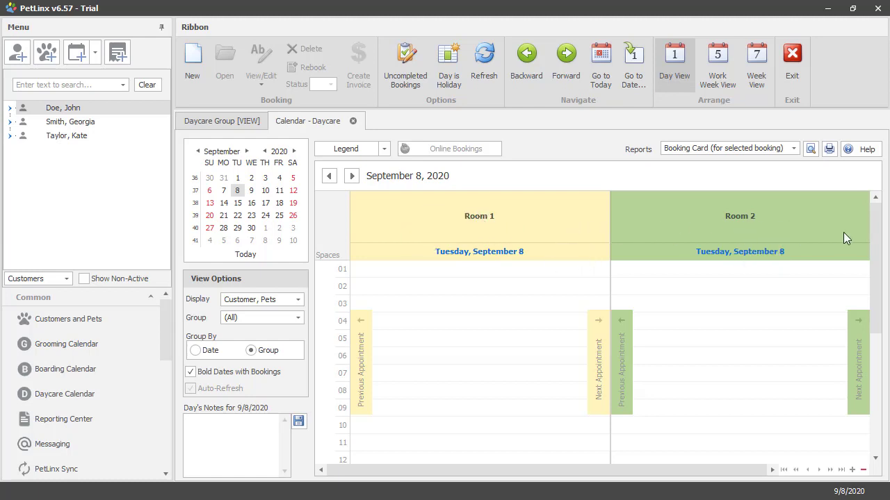
pyautogui.moveTo(876, 236); pyautogui.dragTo(865, 327)
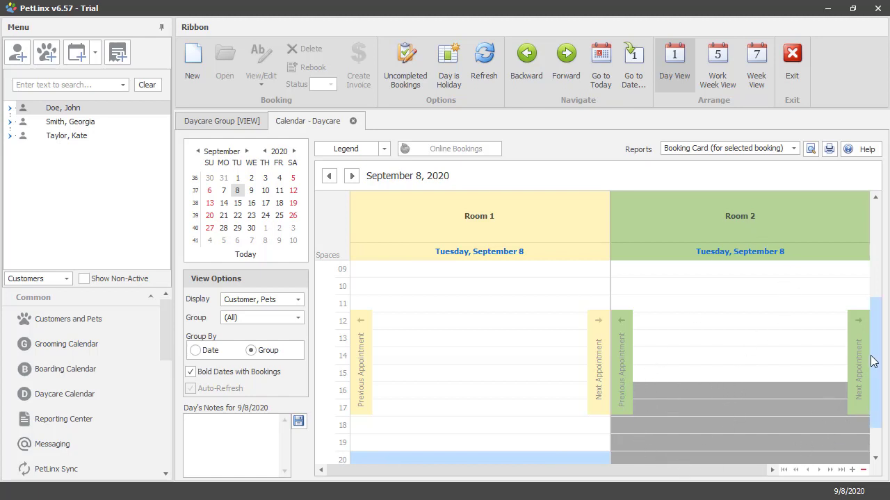
pyautogui.scroll(-1, 874, 372)
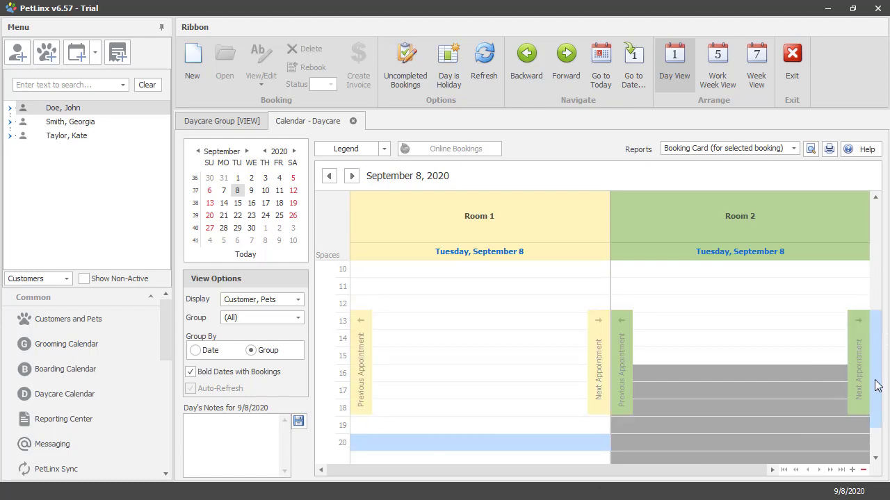
pyautogui.moveTo(873, 360); pyautogui.dragTo(876, 257)
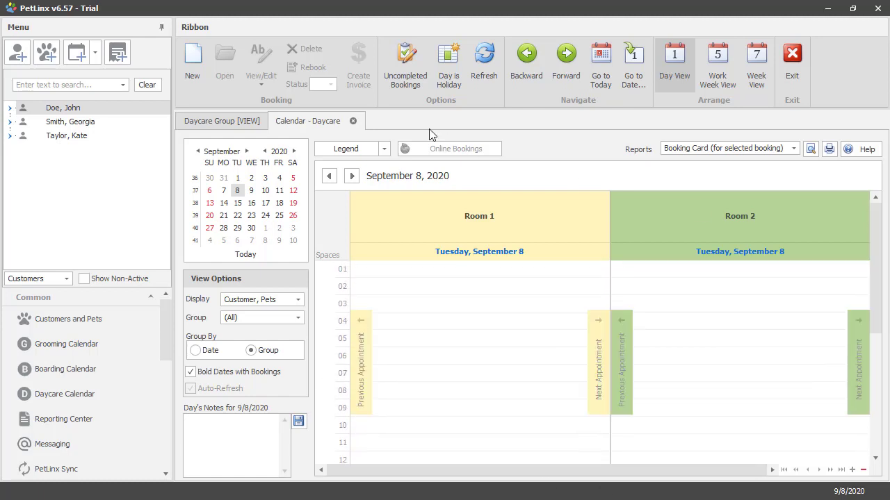
pyautogui.click(354, 122)
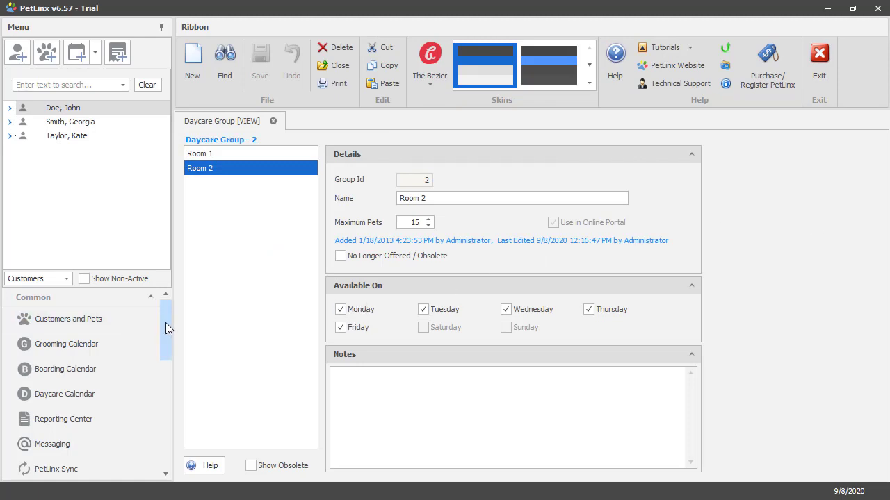
# Open the daycare rates' session types for editing and review the Hourly Charge session's details.
pyautogui.moveTo(165, 322); pyautogui.dragTo(157, 384)
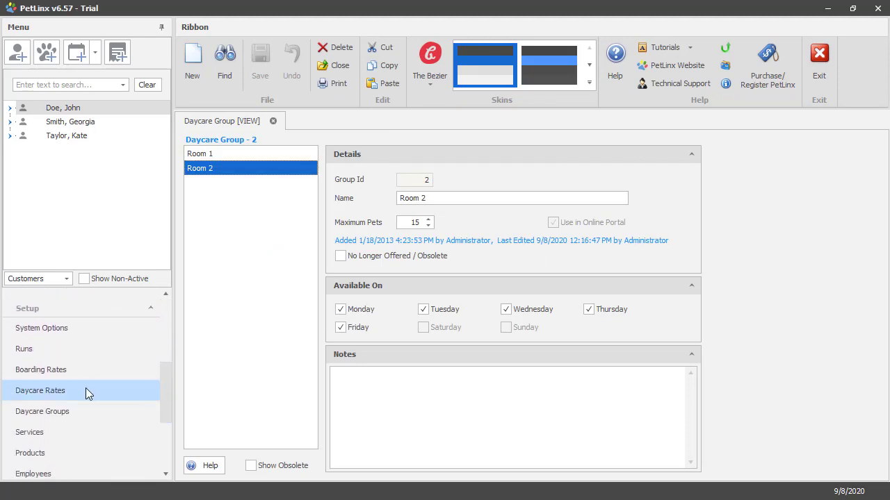
pyautogui.click(77, 390)
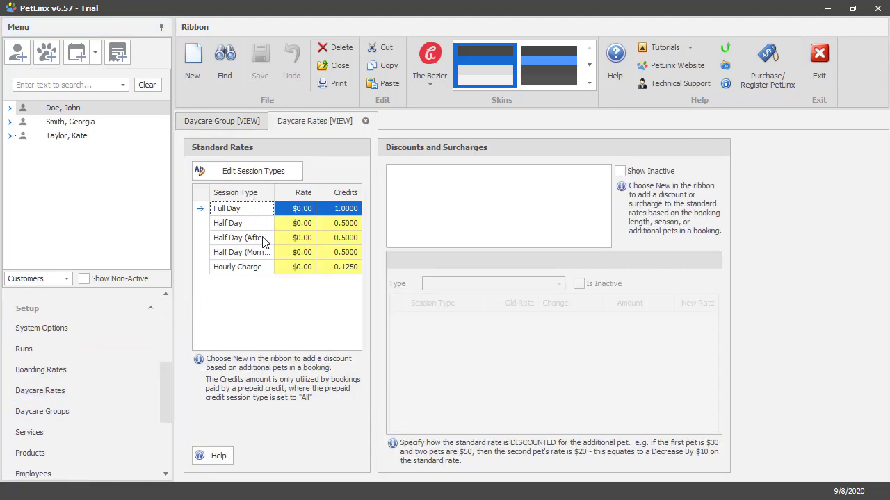
pyautogui.click(248, 171)
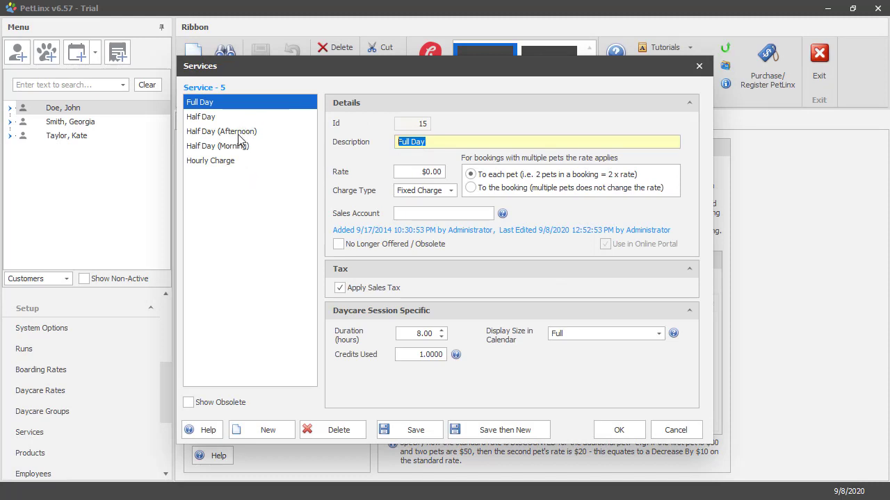
pyautogui.click(229, 163)
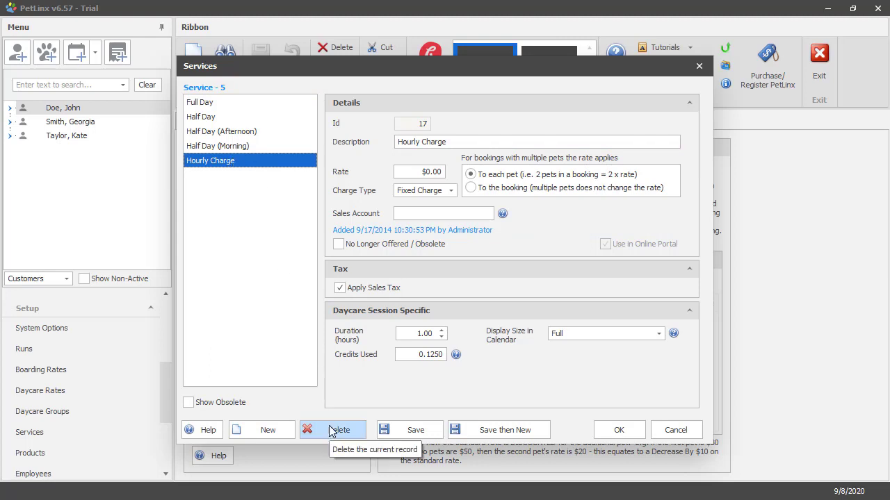
# Set the Full Day session's rate to $30.00, check its duration and calendar display size options, and save it.
pyautogui.click(210, 104)
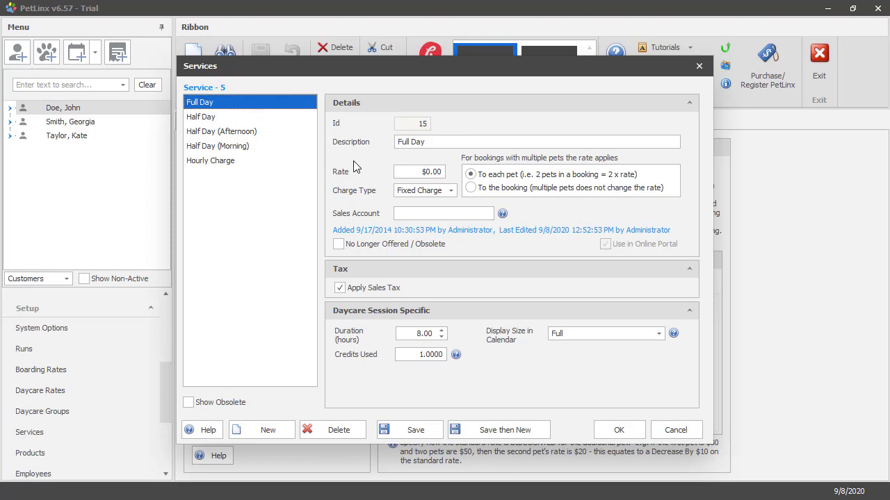
pyautogui.click(414, 171)
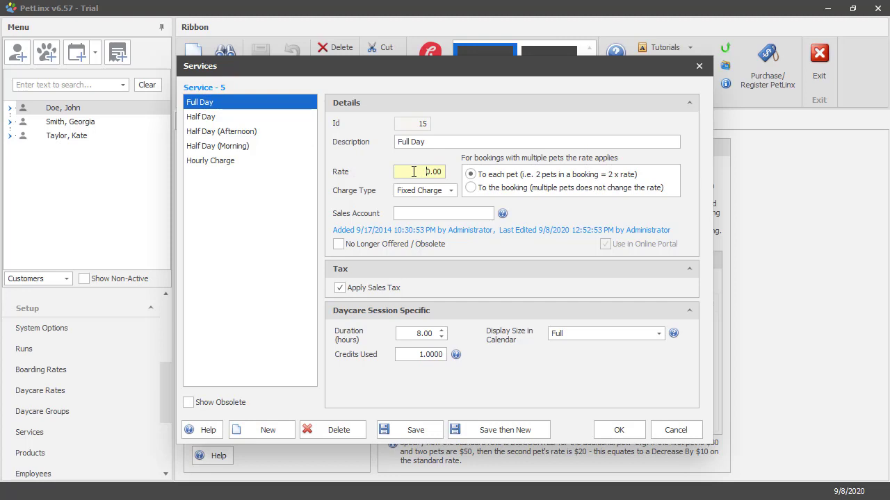
pyautogui.write('3')
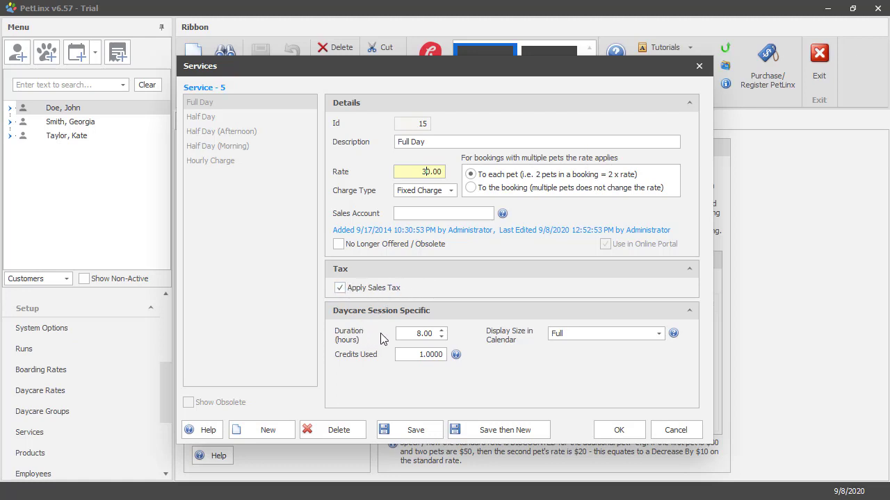
pyautogui.click(442, 332)
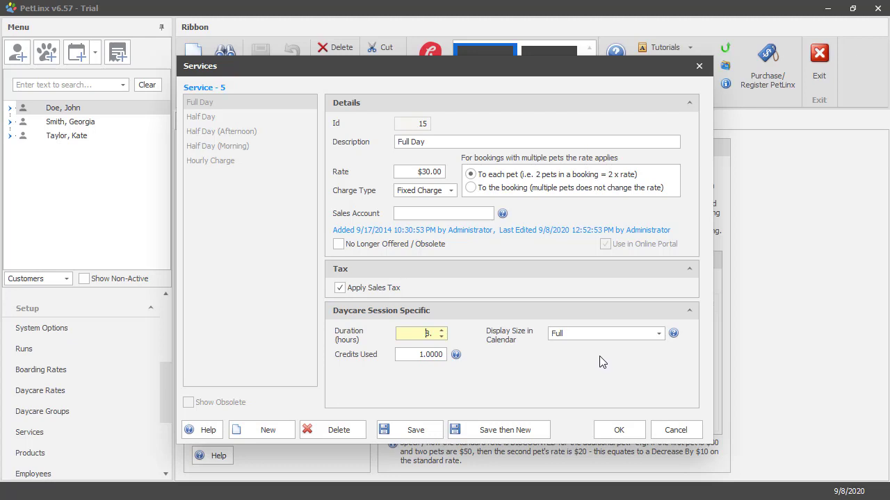
pyautogui.click(658, 334)
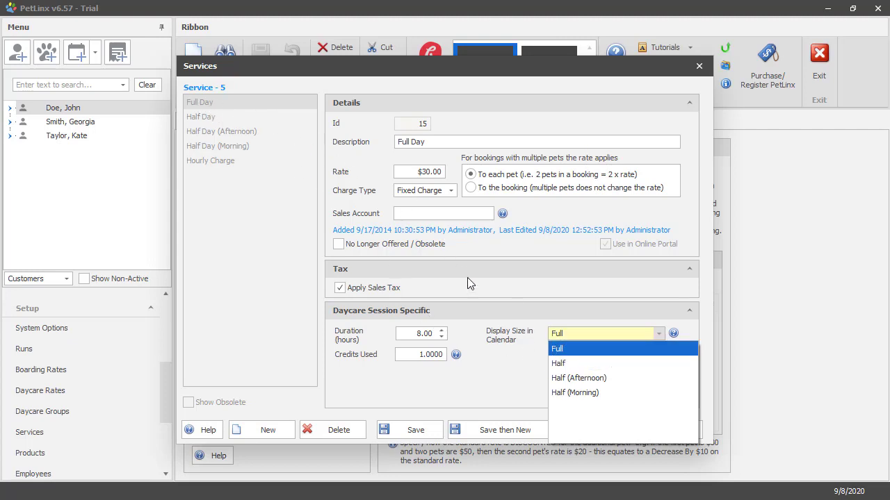
pyautogui.click(659, 334)
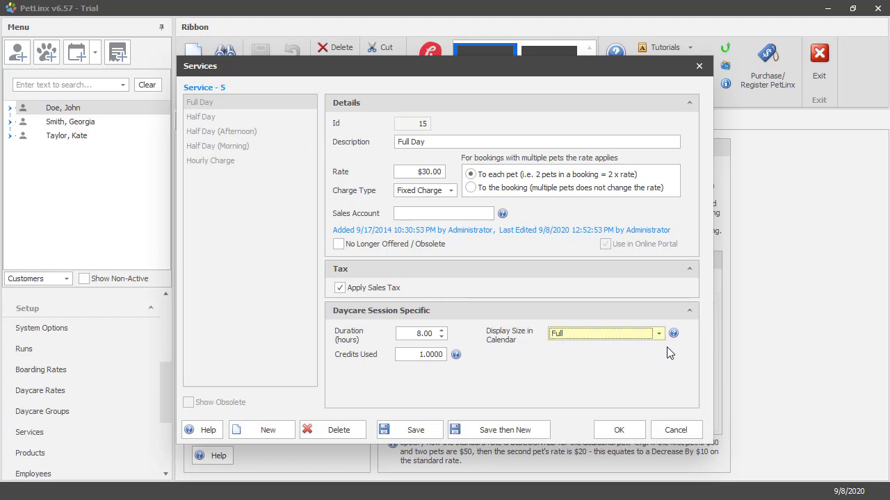
pyautogui.moveTo(674, 336)
pyautogui.click(397, 430)
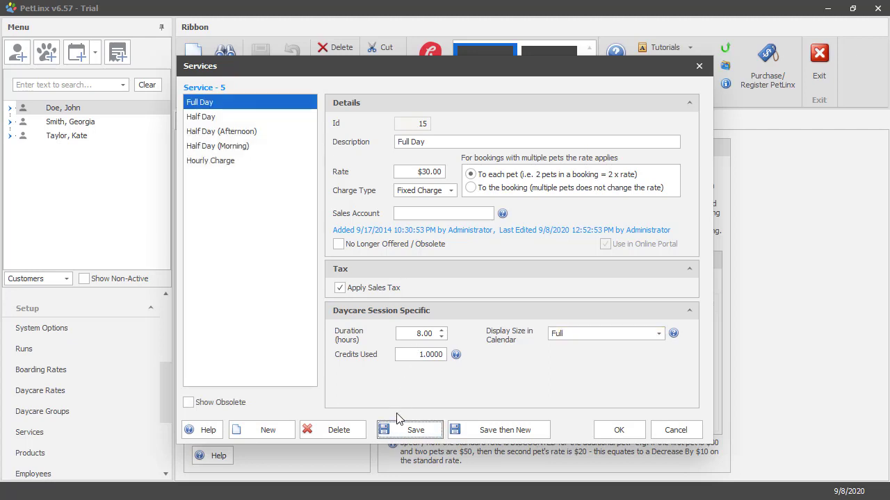
# Review the Half Day, Half Day (Afternoon) and Half Day (Morning) session settings, then close the session type editor.
pyautogui.click(210, 118)
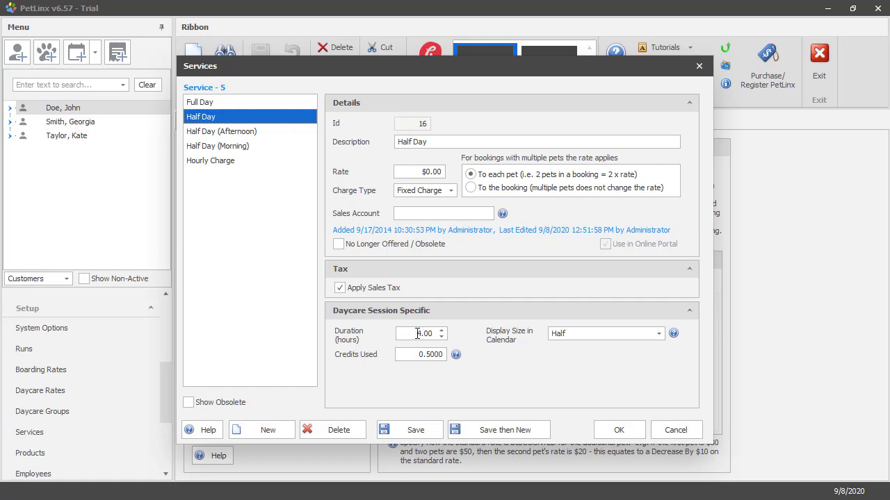
pyautogui.click(217, 132)
pyautogui.click(228, 147)
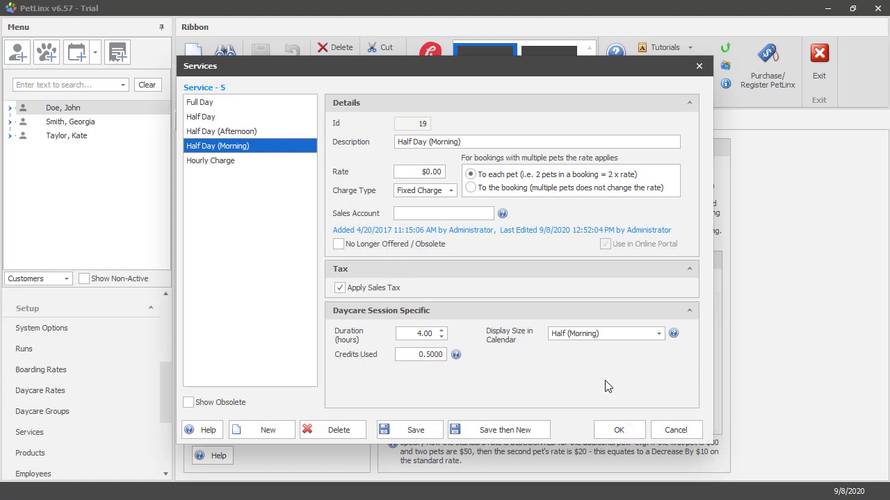
pyautogui.click(616, 432)
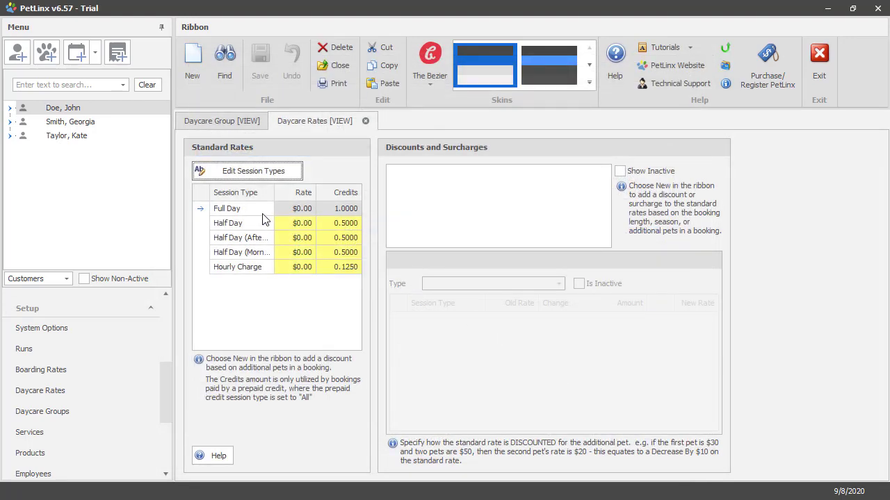
# Set the standard rates to $30.00 for Full Day and $20.00 for all three Half Day sessions, and save them.
pyautogui.click(285, 207)
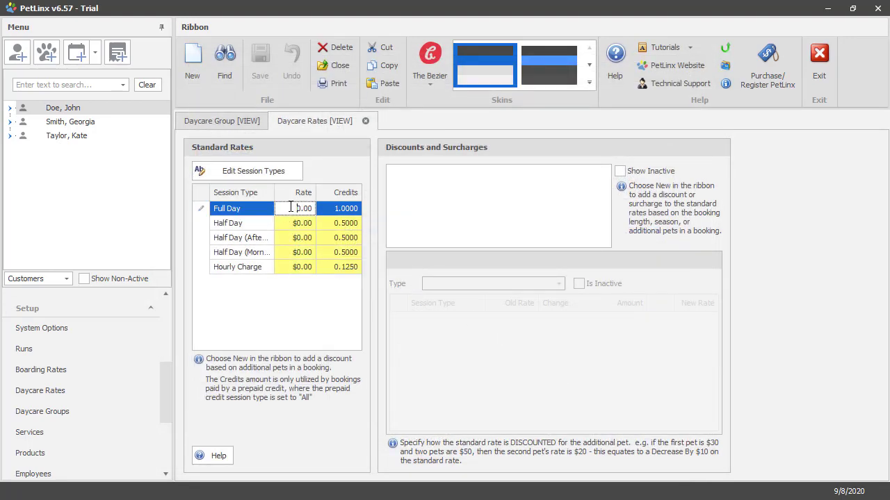
pyautogui.write('30')
pyautogui.click(287, 223)
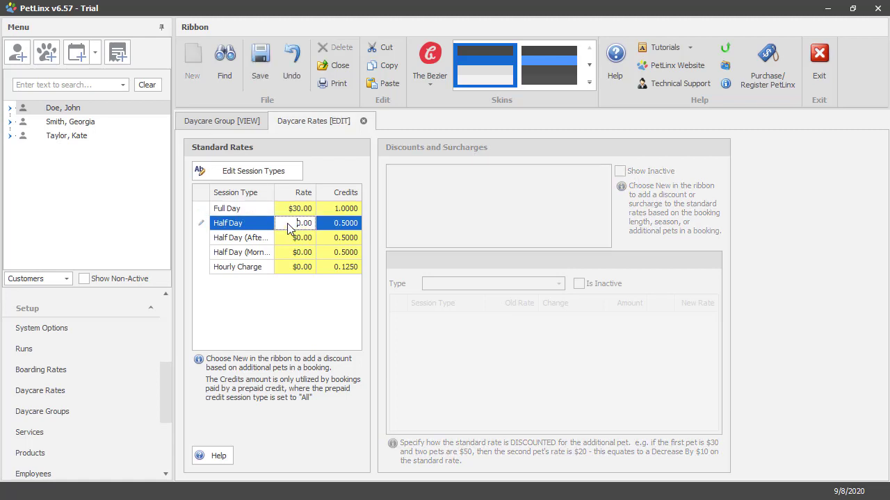
pyautogui.write('20')
pyautogui.click(289, 239)
pyautogui.write('20')
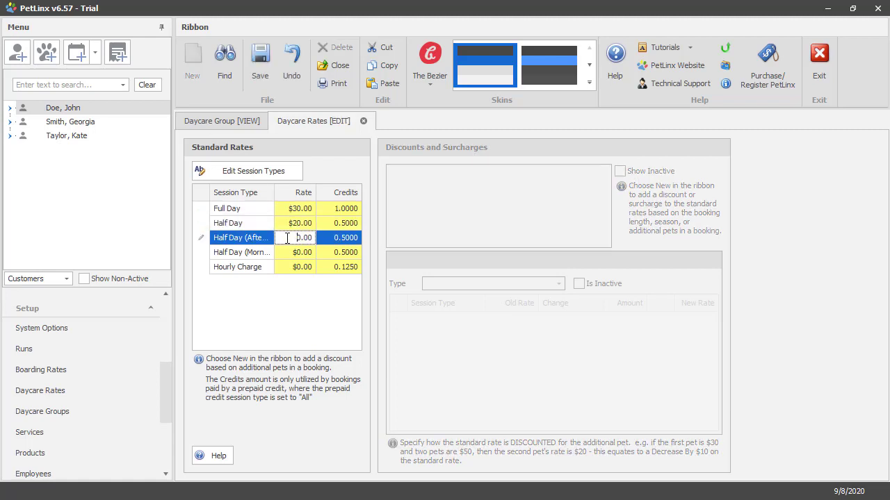
pyautogui.click(289, 253)
pyautogui.write('20')
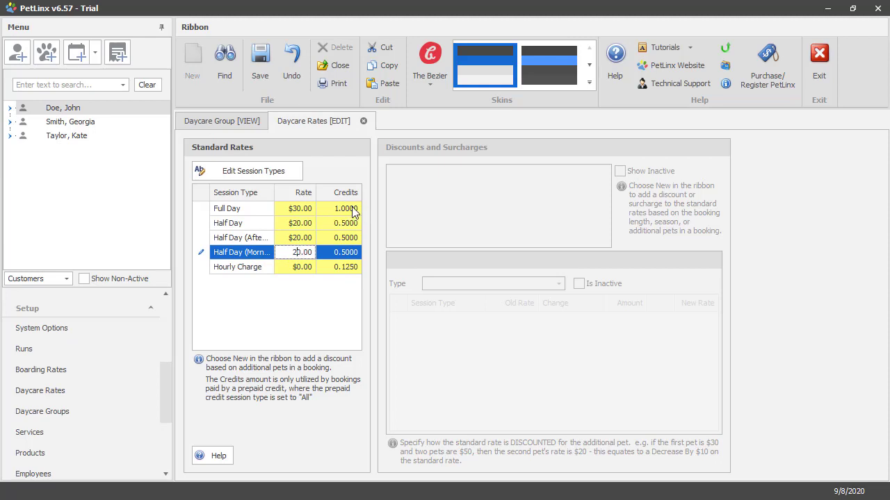
pyautogui.click(335, 233)
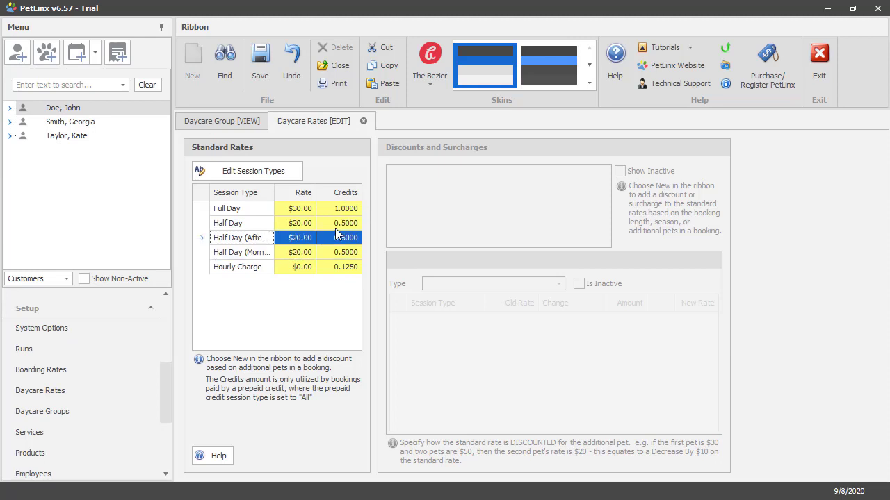
pyautogui.click(261, 76)
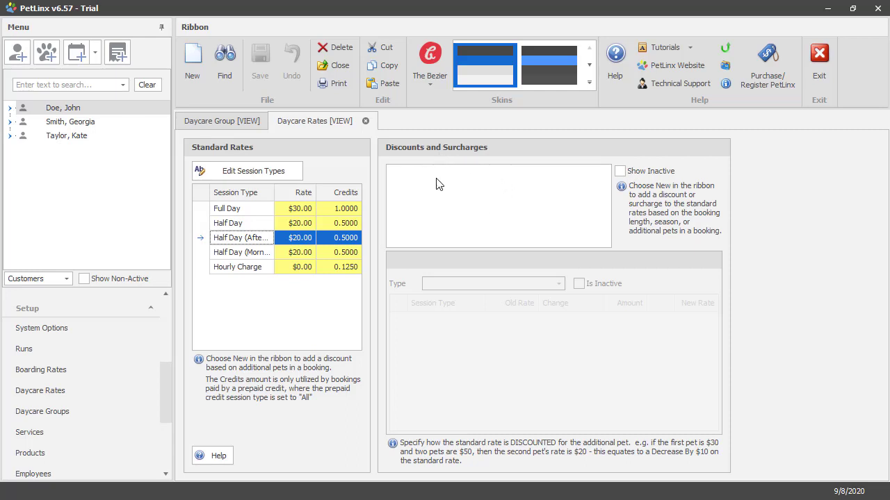
# Add an Additional Pets in Booking discount for the 2nd pet and all pets above this number.
pyautogui.click(192, 60)
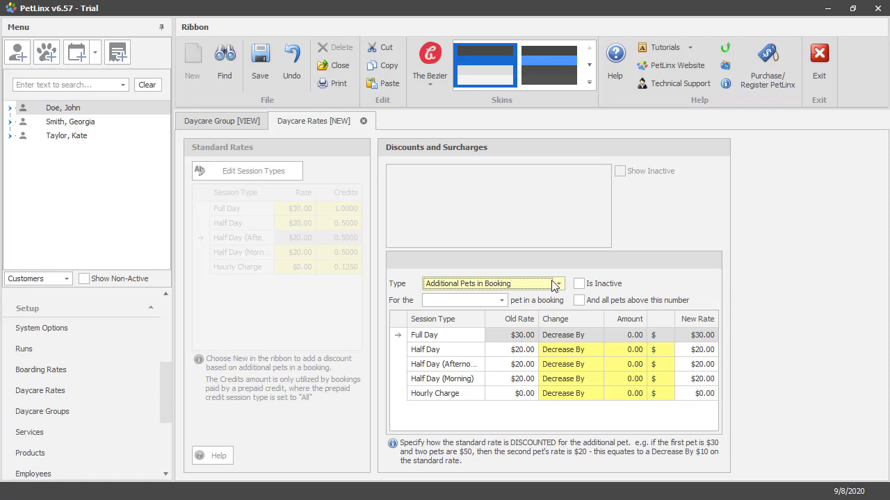
pyautogui.click(502, 300)
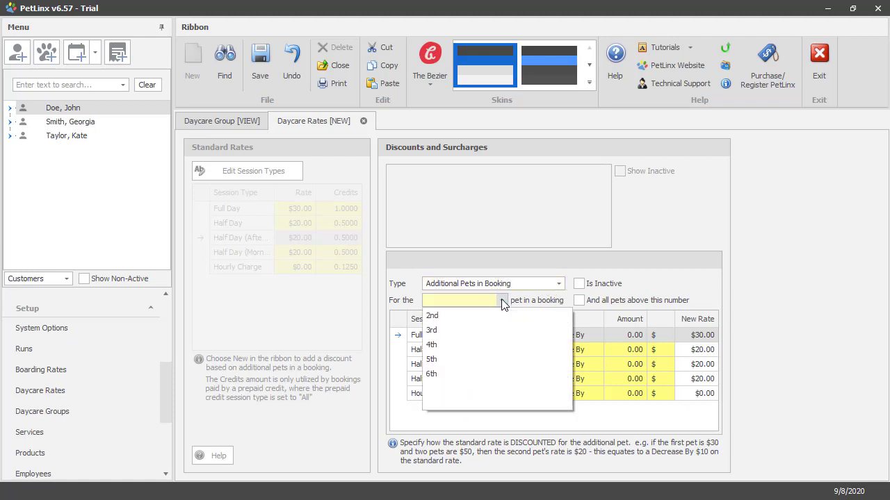
pyautogui.click(452, 317)
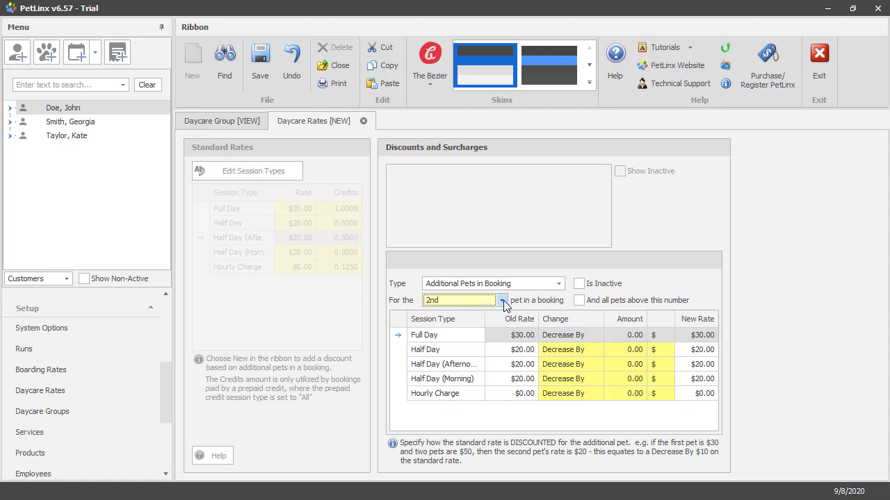
pyautogui.click(579, 304)
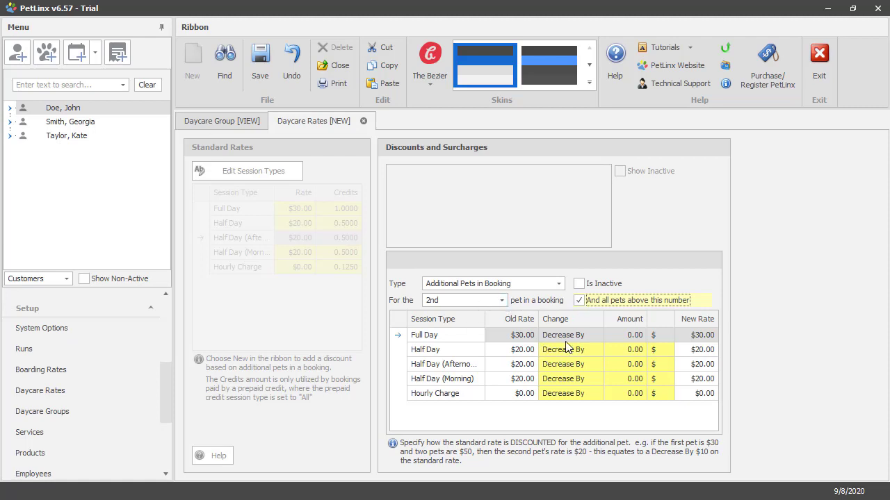
# Set the additional-pet discount for Full Day and Half Day sessions to decrease by 10%.
pyautogui.click(619, 335)
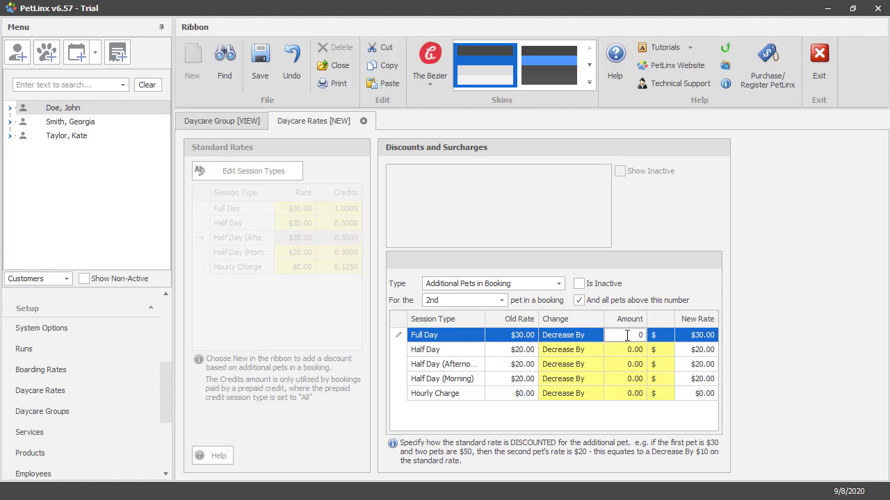
pyautogui.write('1')
pyautogui.click(669, 335)
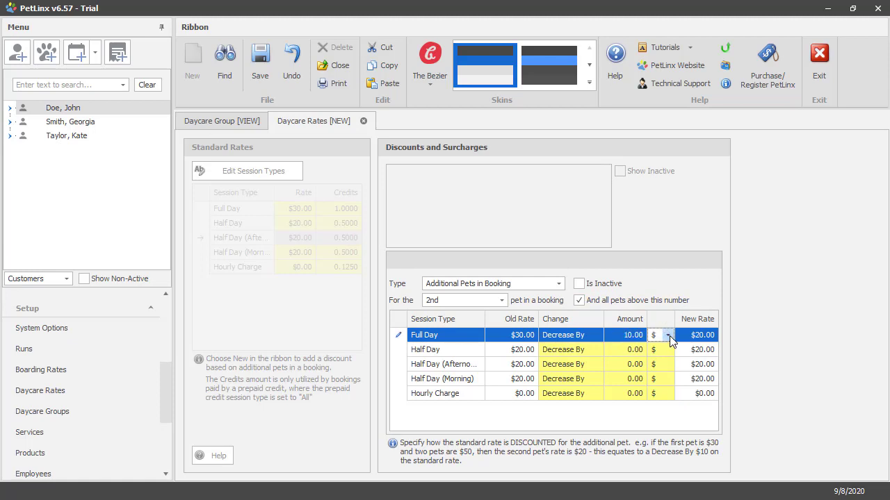
pyautogui.click(670, 335)
pyautogui.click(663, 381)
pyautogui.click(620, 350)
pyautogui.write('10')
pyautogui.click(669, 351)
pyautogui.click(669, 350)
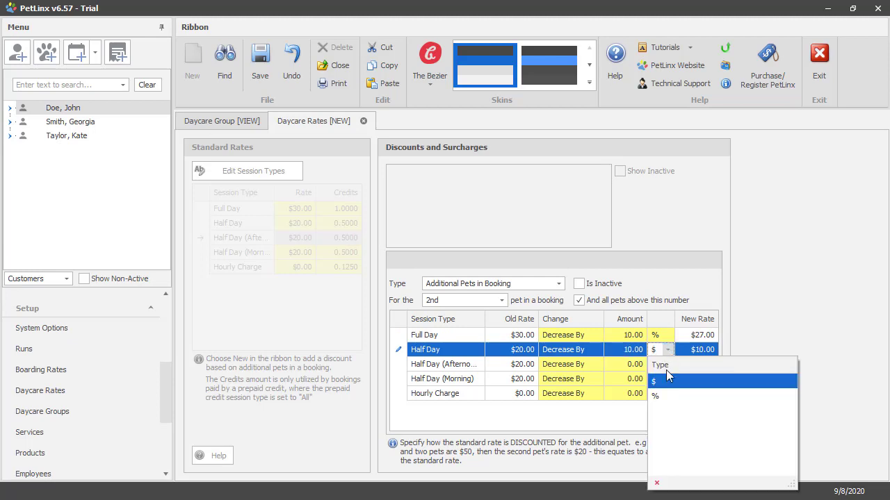
pyautogui.click(664, 393)
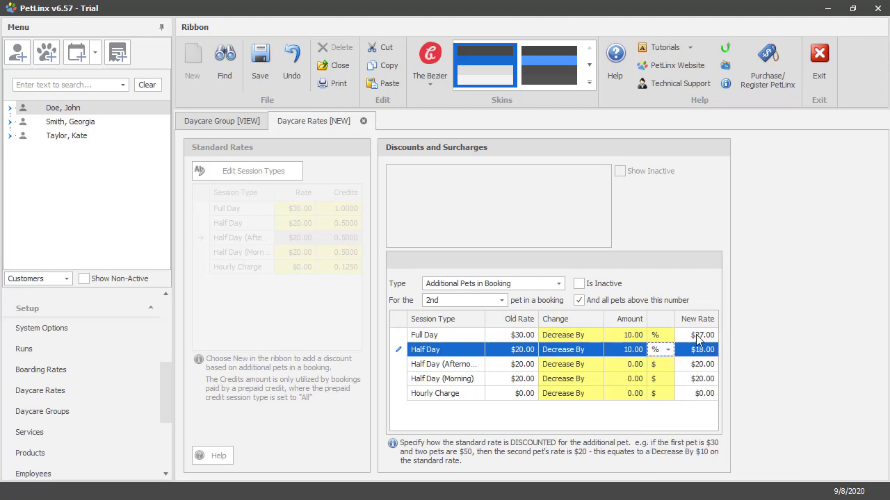
# Set the additional-pet discount for Half Day (Afternoon) and Half Day (Morning) sessions to decrease by 10%.
pyautogui.click(623, 367)
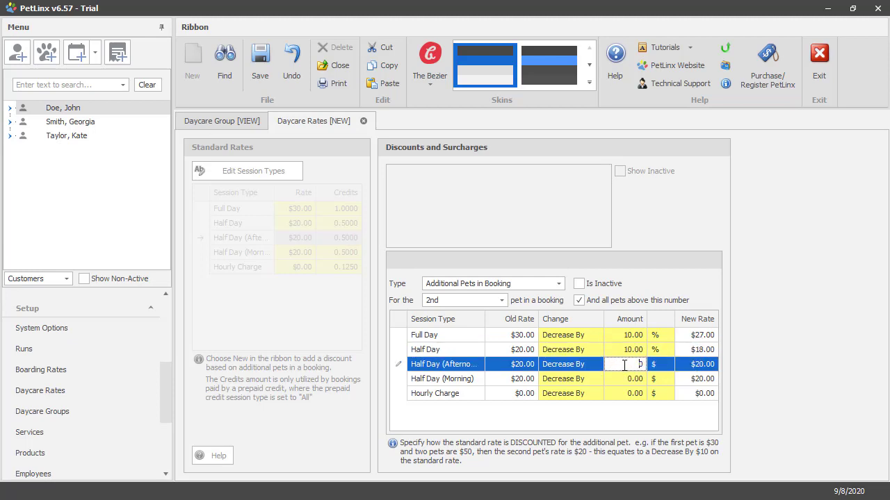
pyautogui.write('10')
pyautogui.click(669, 365)
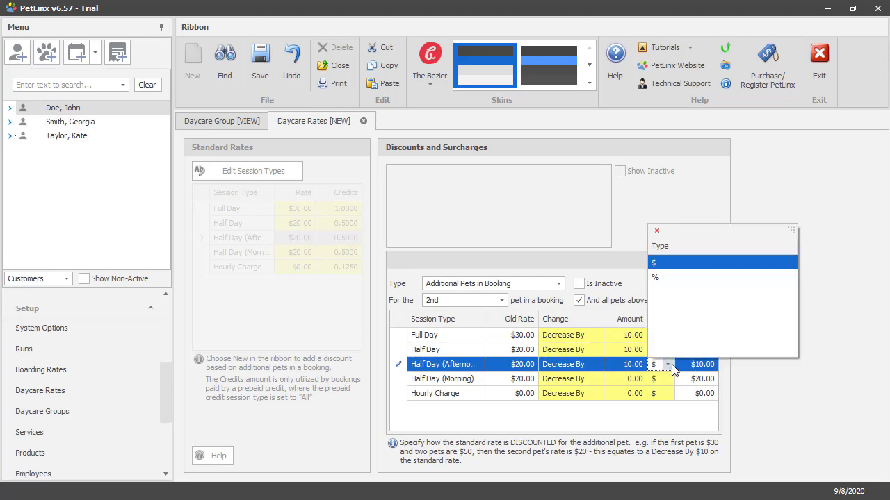
pyautogui.click(656, 278)
pyautogui.click(626, 377)
pyautogui.write('10')
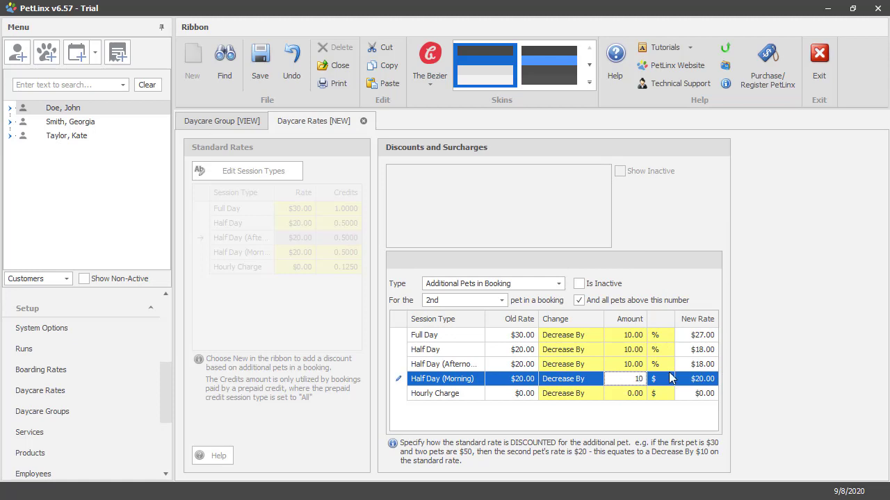
pyautogui.click(669, 378)
pyautogui.click(669, 380)
pyautogui.click(663, 289)
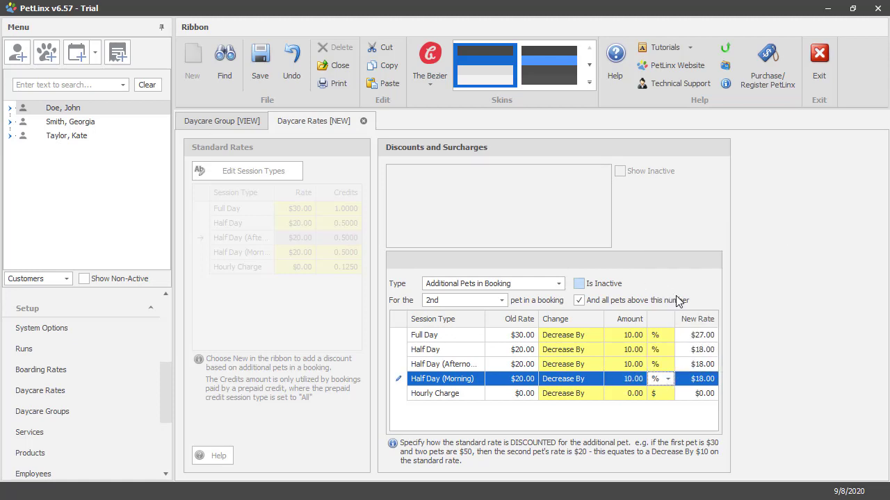
# Save the additional-pets discount and close the daycare rates and daycare group forms.
pyautogui.click(259, 61)
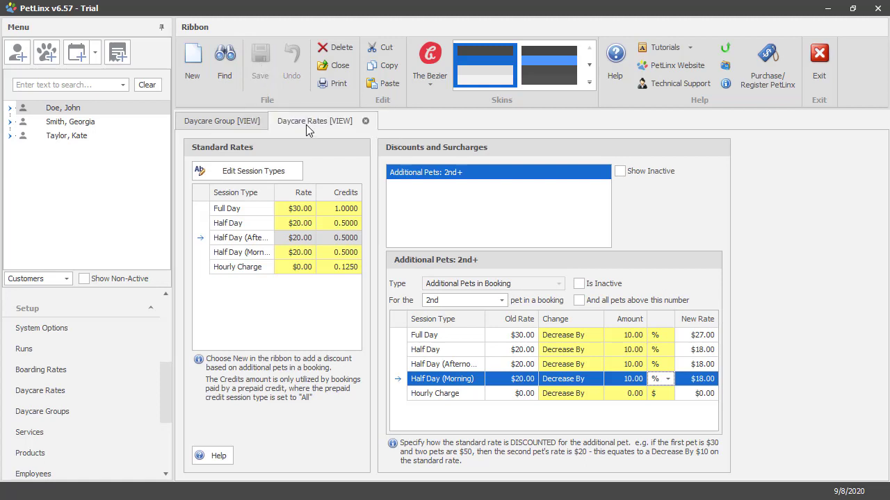
pyautogui.click(365, 121)
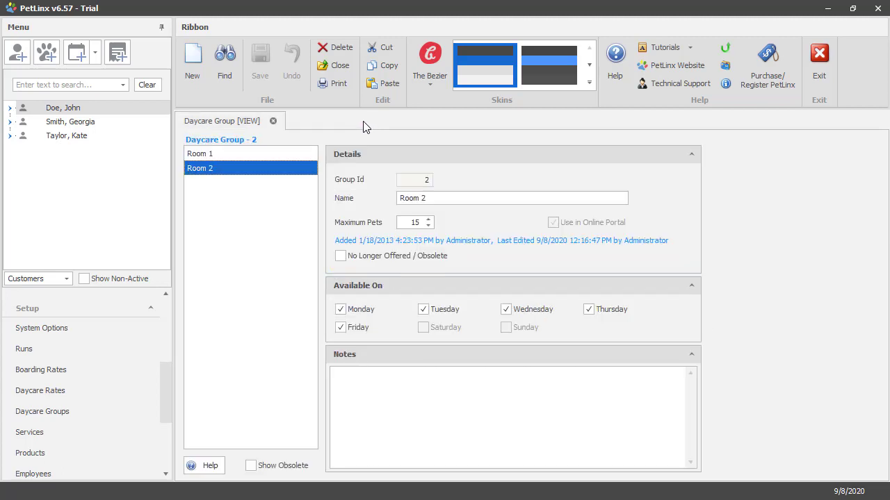
pyautogui.click(273, 122)
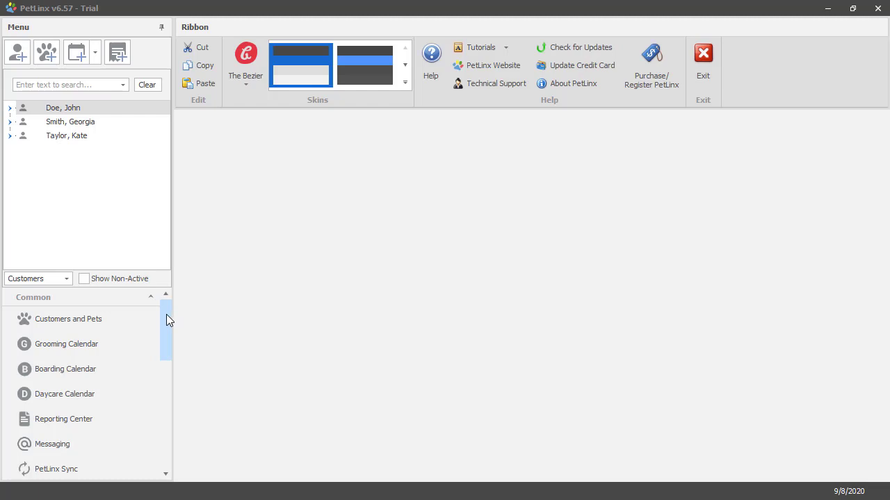
# Create a new prepaid credit with the description 10 Day Pass and a retail price of $250.
pyautogui.moveTo(166, 314); pyautogui.dragTo(163, 430)
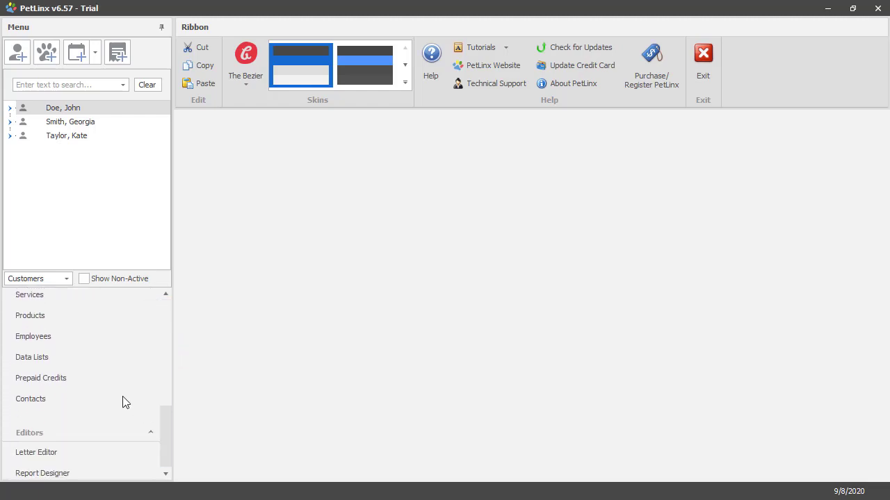
pyautogui.click(73, 379)
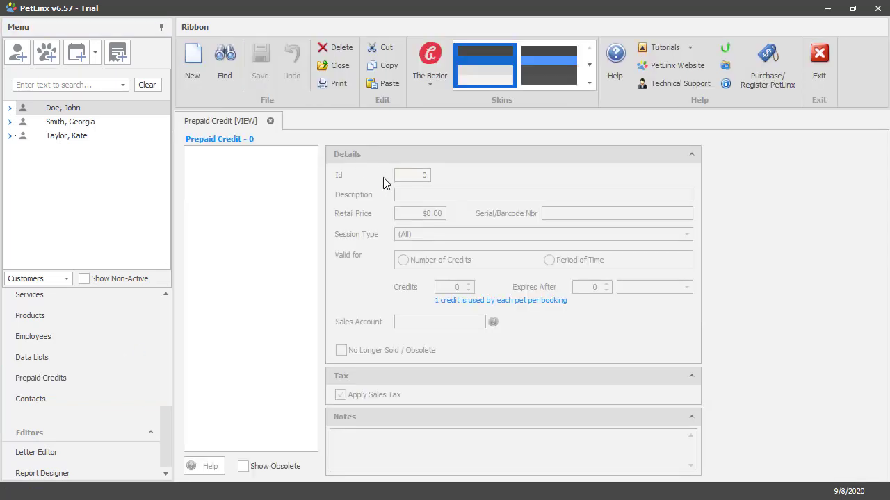
pyautogui.click(194, 64)
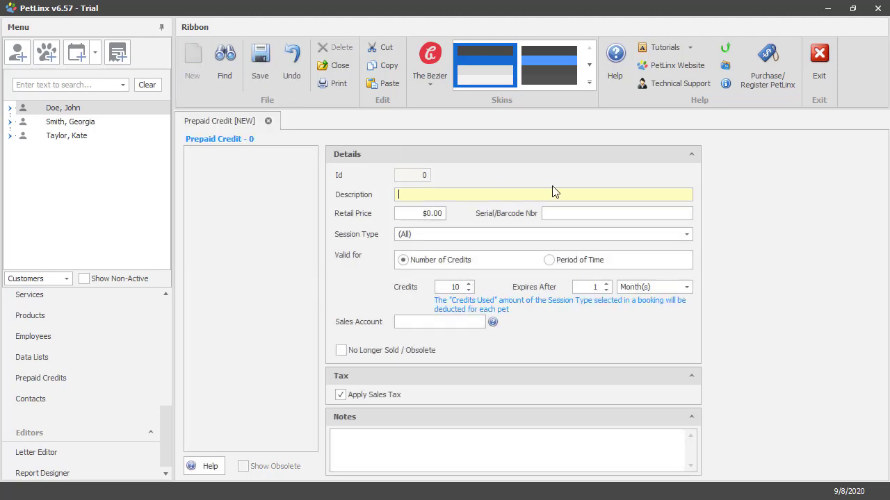
pyautogui.write('10 Day Pass')
pyautogui.click(416, 213)
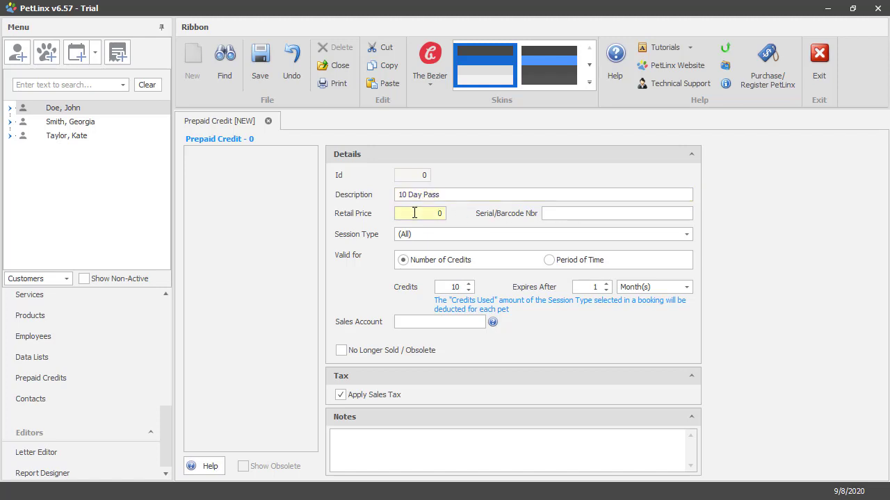
pyautogui.write('250')
# Make the 10 Day Pass apply to session type (All) and save the prepaid credit.
pyautogui.click(686, 235)
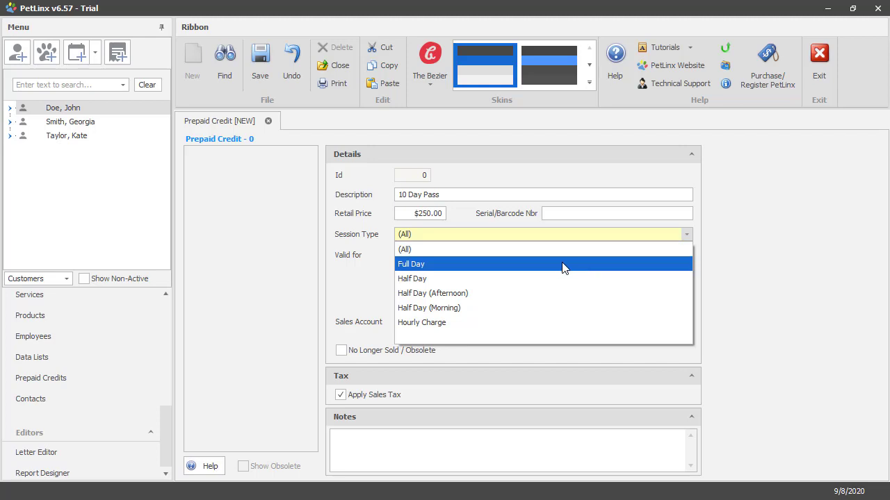
pyautogui.click(462, 252)
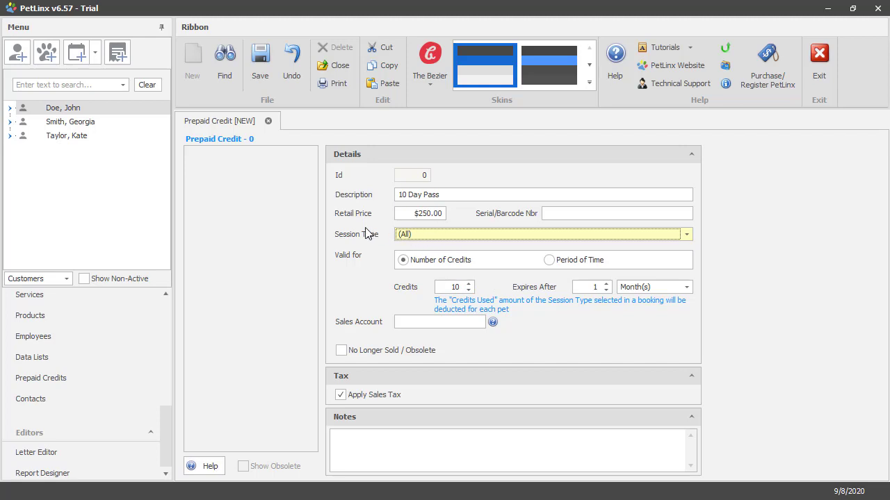
pyautogui.click(260, 68)
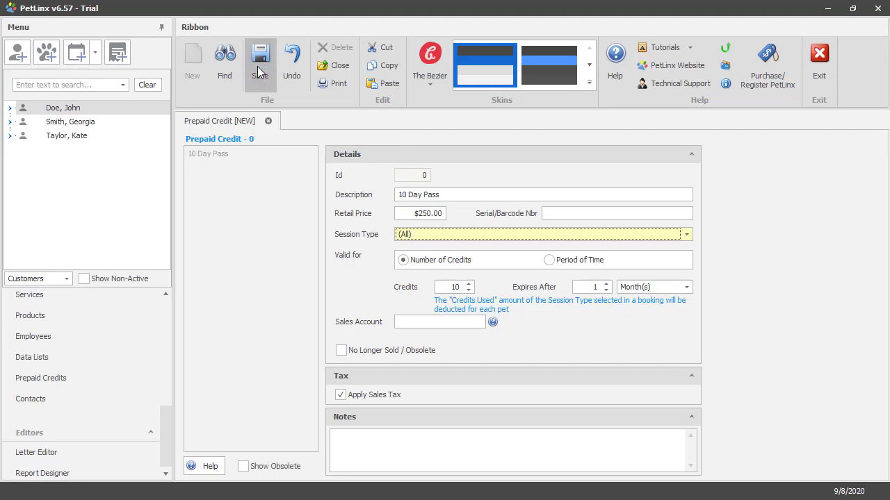
# Add and save a prepaid credit named 1 Month Pass, priced at $250 and valid for a period of time.
pyautogui.click(189, 61)
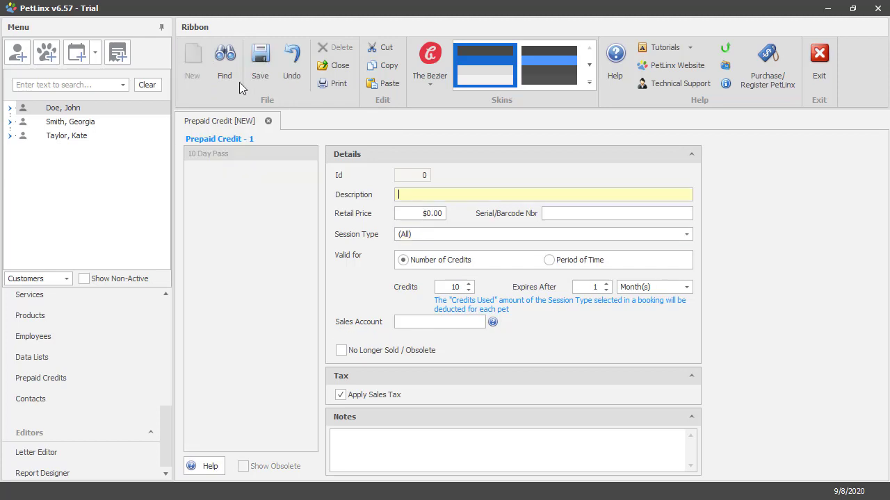
pyautogui.write('1 Month Pass')
pyautogui.click(413, 213)
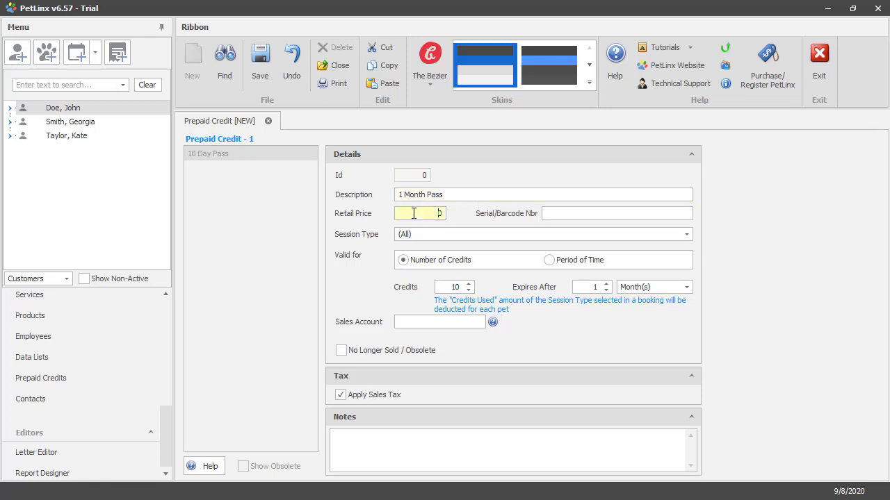
pyautogui.write('250')
pyautogui.click(549, 260)
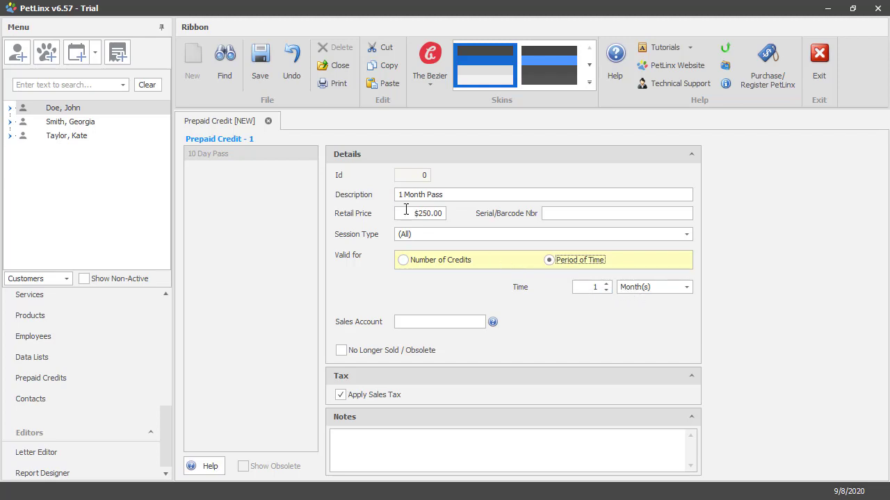
pyautogui.click(261, 82)
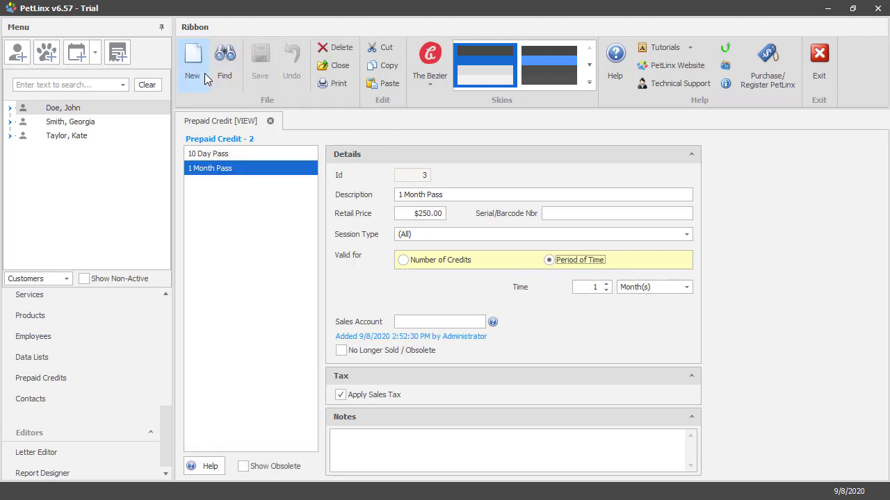
# Create another prepaid credit with the description 20 Day Pass and a retail price of $450.
pyautogui.click(194, 69)
pyautogui.write('20 ')
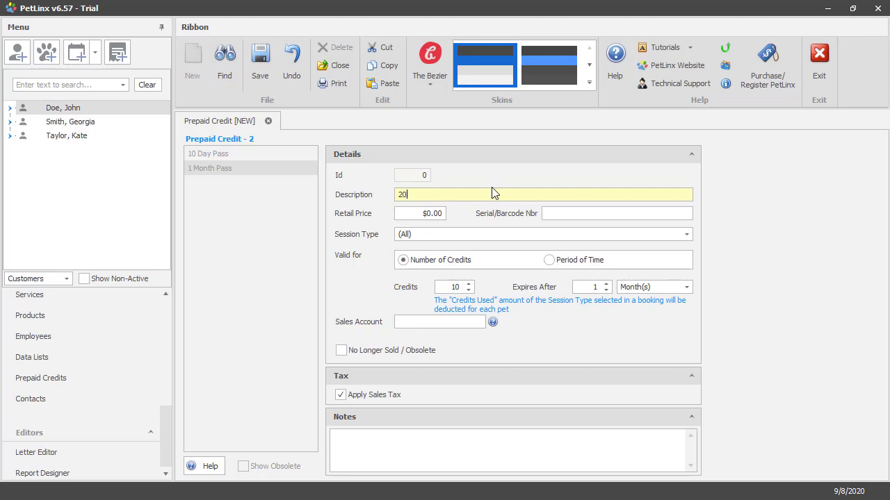
pyautogui.write('Day Pass')
pyautogui.press('Tab')
pyautogui.write('450')
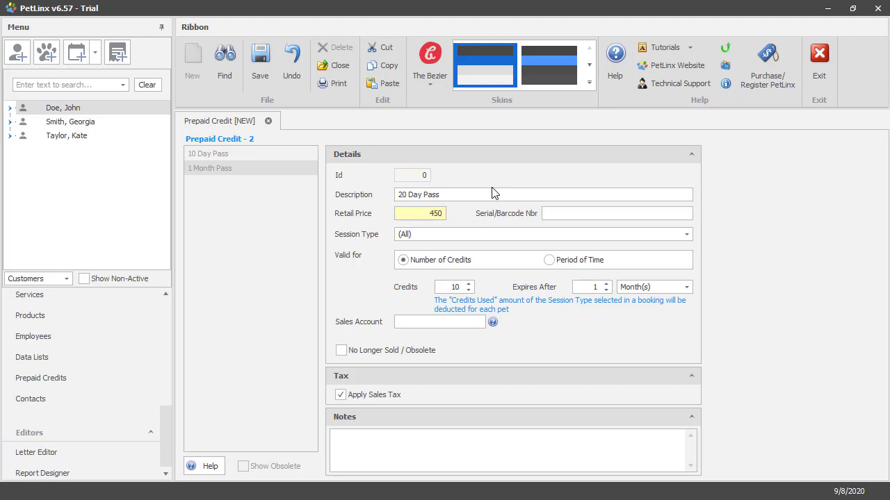
# Set the 20 Day Pass to 20 credits and save the prepaid credit.
pyautogui.click(449, 288)
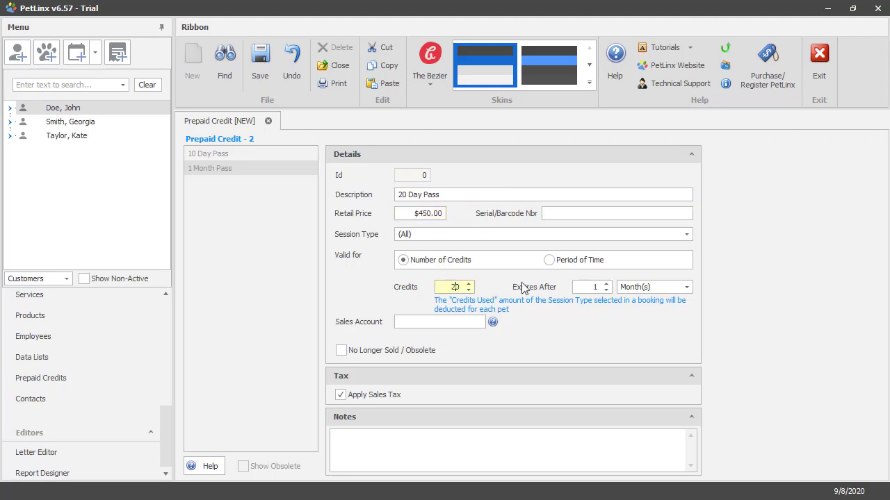
pyautogui.press('Delete')
pyautogui.write('2')
pyautogui.click(264, 63)
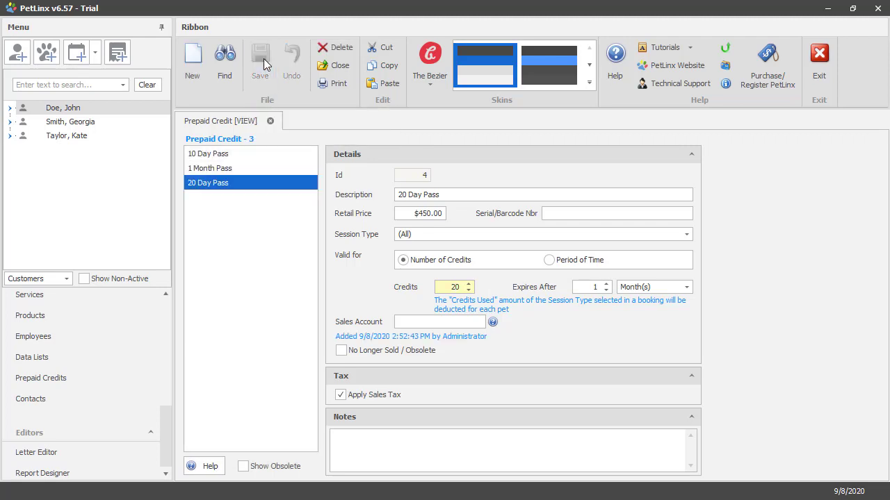